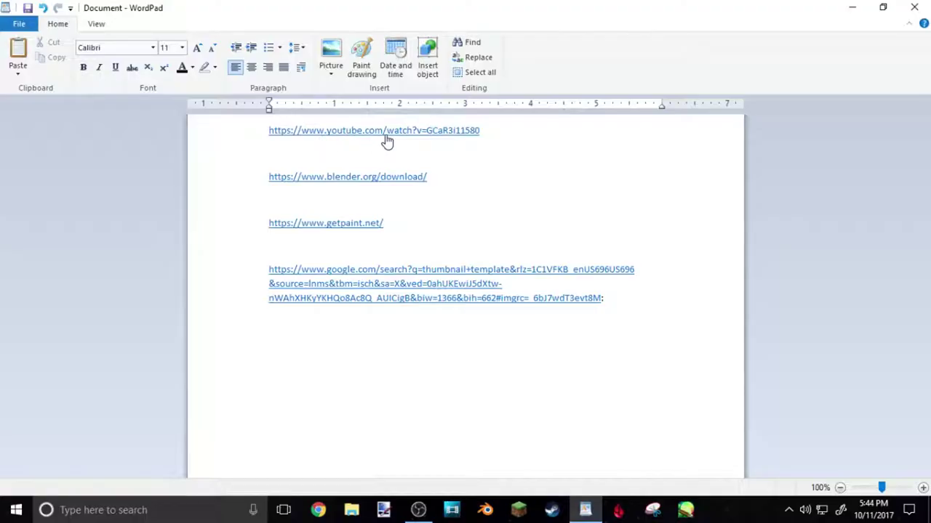
Step: Open the Minecraft Blender Character Rig video from the notes and follow its BlackPlasmaRig.zip Google Drive link
left_click(386, 137)
left_click(481, 288)
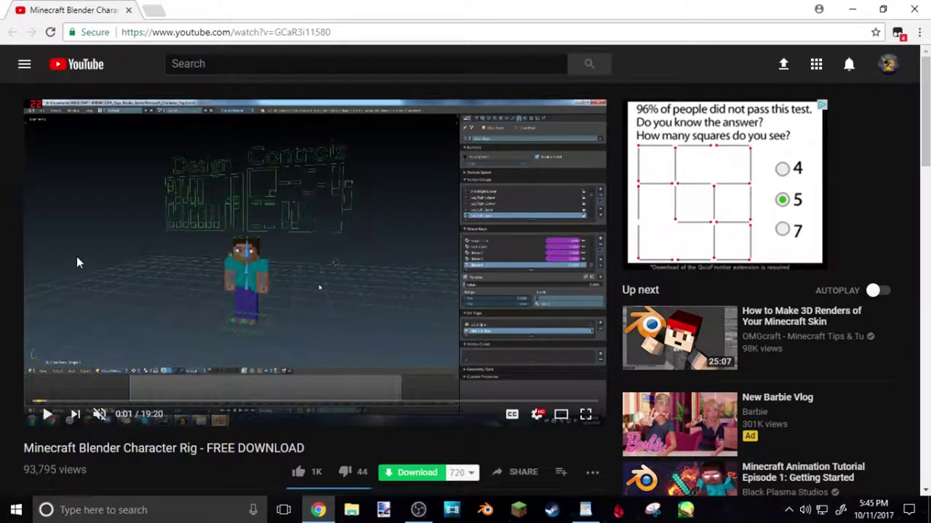
scroll(3, 283, "down", 3)
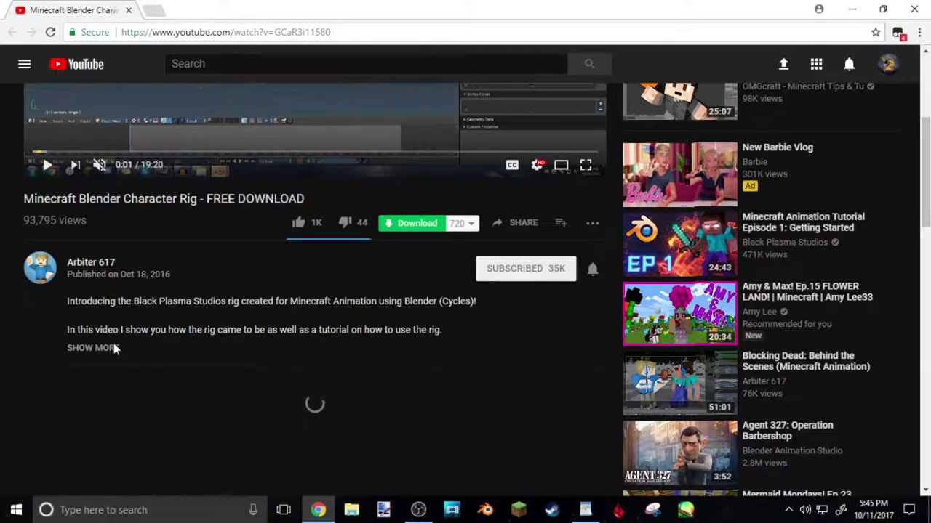
left_click(114, 346)
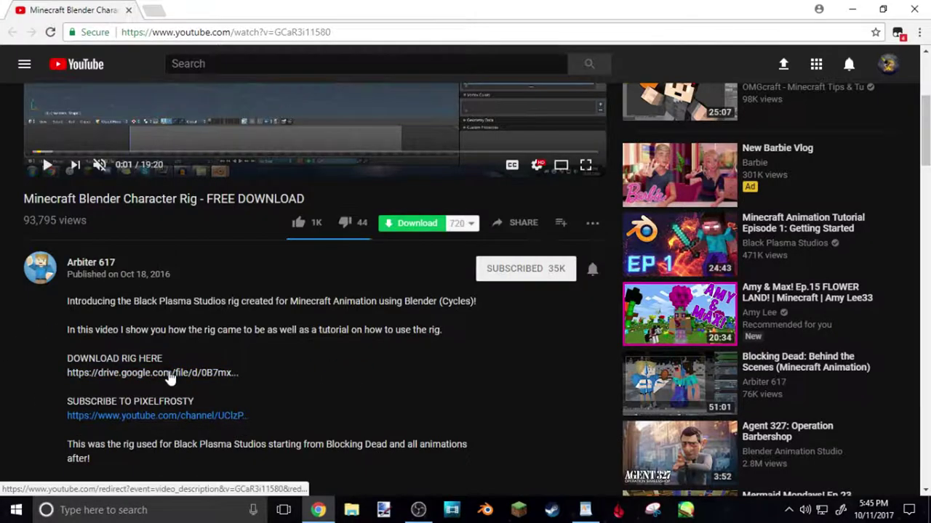
left_click(228, 373)
left_click(888, 17)
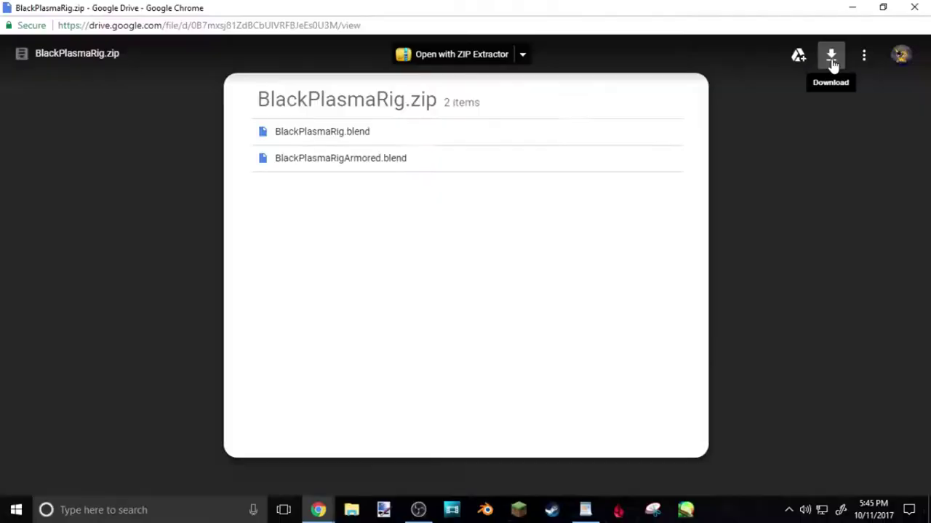
Step: Download BlackPlasmaRig.zip from Google Drive and close both Chrome windows
left_click(749, 64)
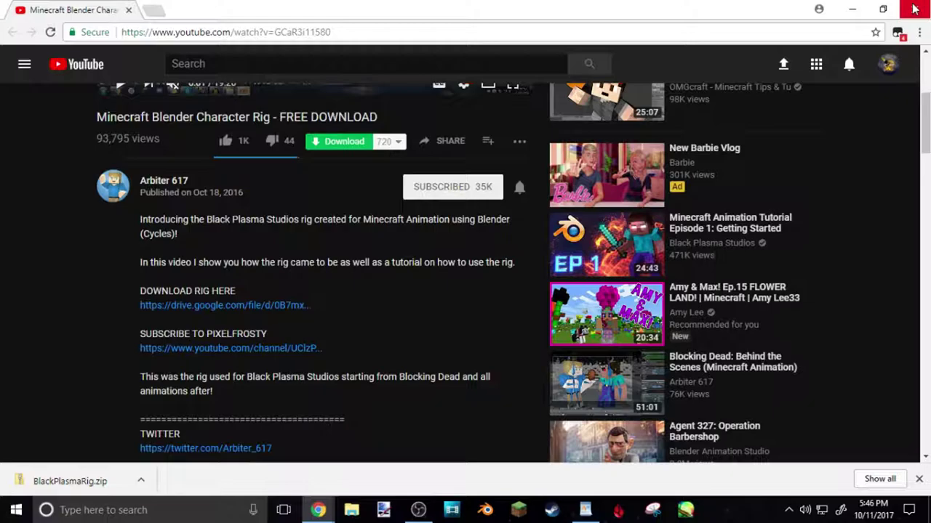
left_click(915, 9)
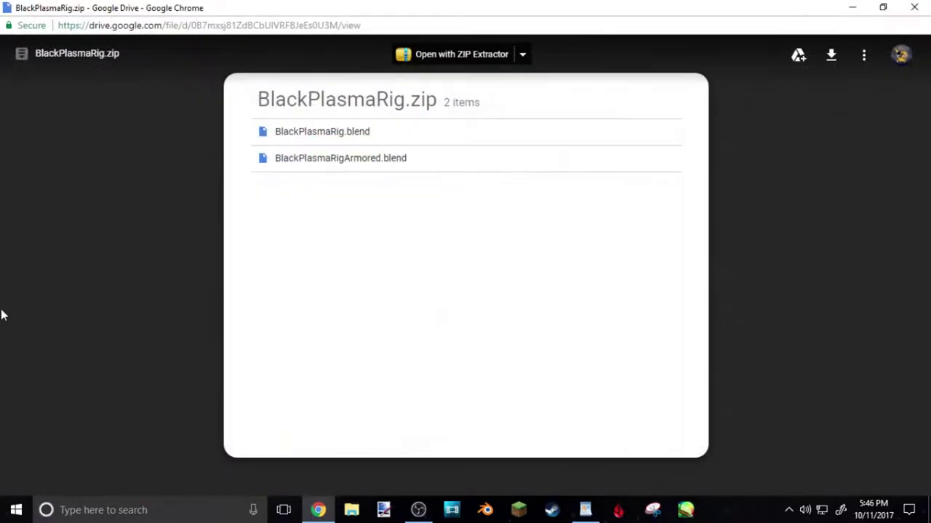
left_click(914, 8)
Step: Drag the downloaded BlackPlasmaRig zip onto the desktop and arrange it
left_click_drag(25, 141, 193, 102)
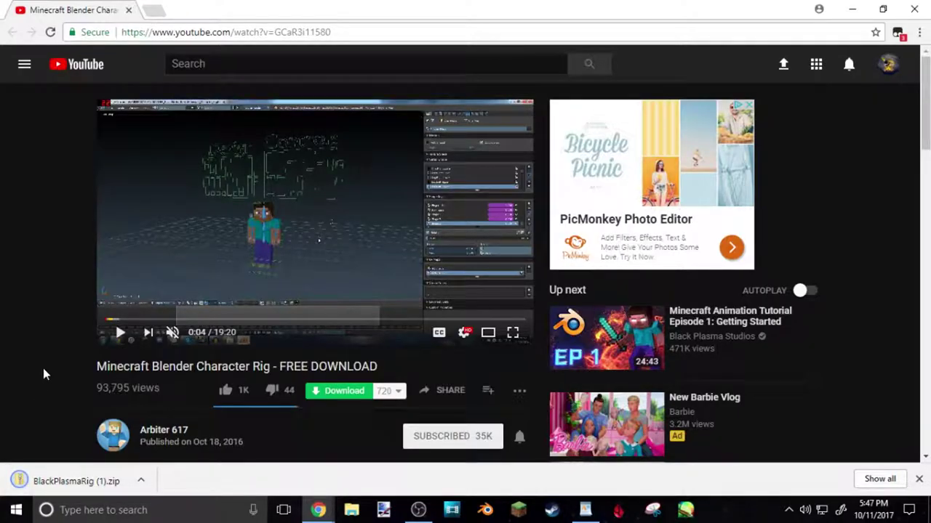
mouse_move(64, 480)
left_mouse_down()
mouse_move(59, 489)
mouse_move(66, 478)
left_mouse_up()
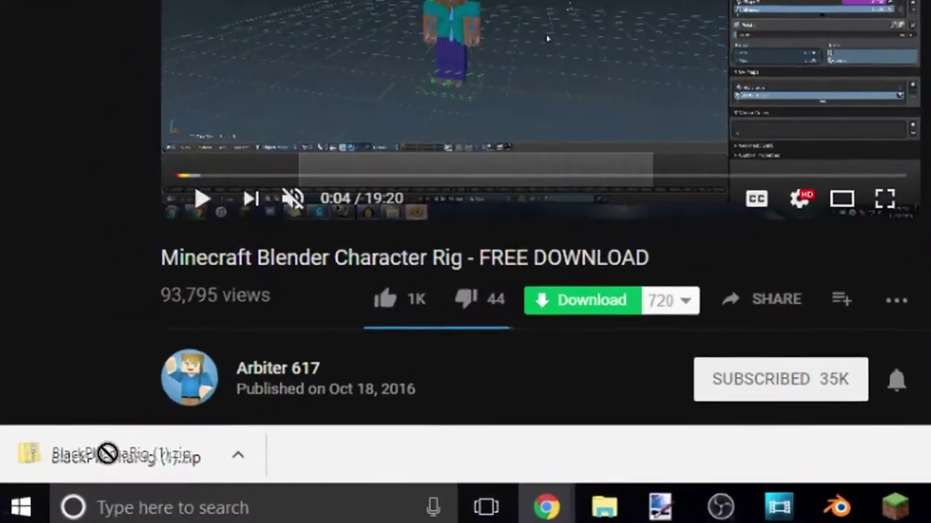
left_click_drag(108, 453, 363, 455)
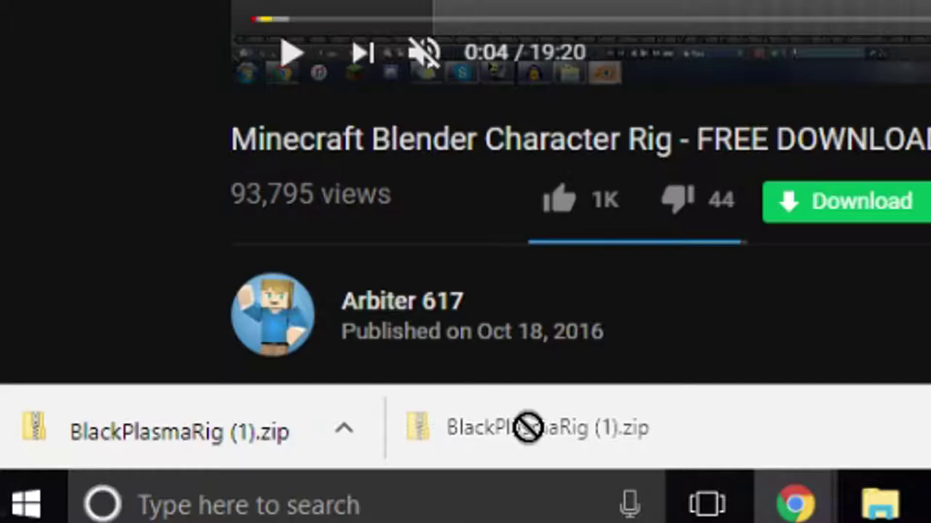
left_click_drag(527, 428, 152, 291)
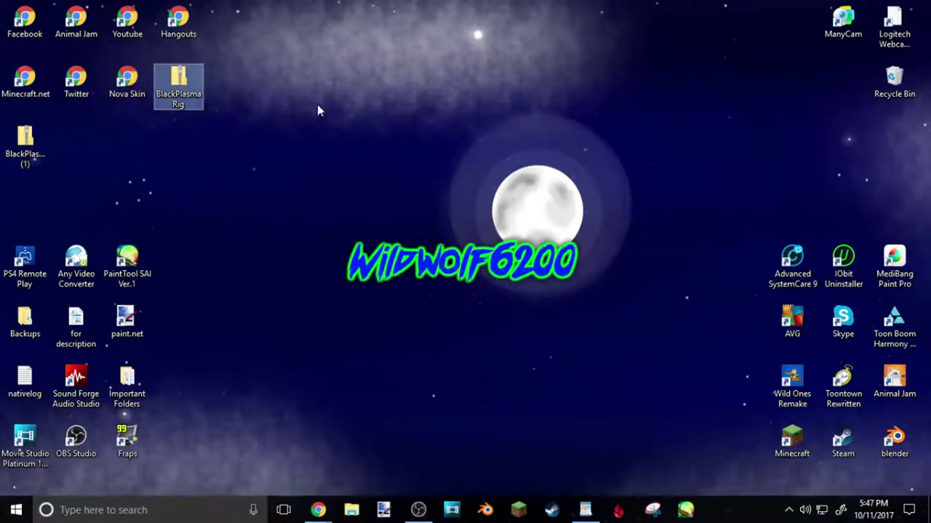
mouse_move(24, 141)
left_mouse_down()
mouse_move(146, 178)
mouse_move(178, 142)
mouse_move(28, 149)
left_mouse_up()
left_click(245, 167)
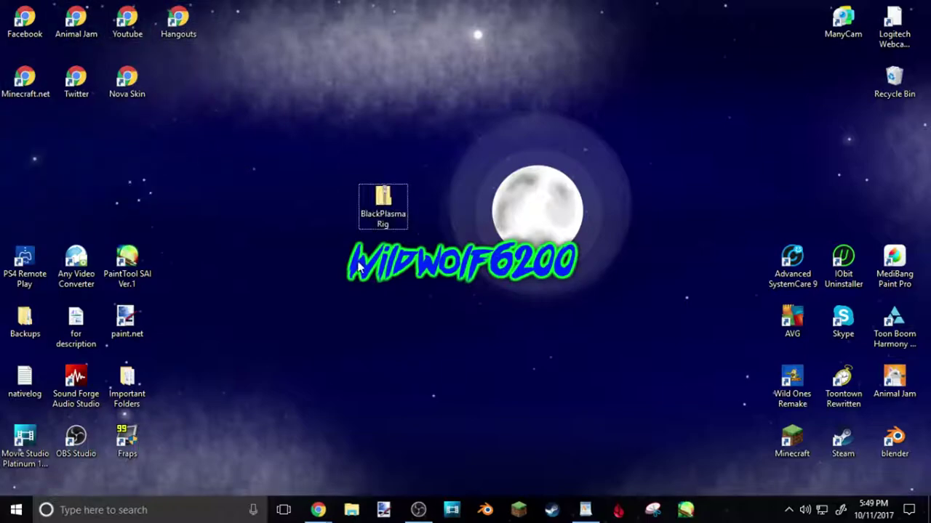
Step: Centre the zip on the desktop and open the blender.org download page from the notes
left_click_drag(250, 137, 250, 215)
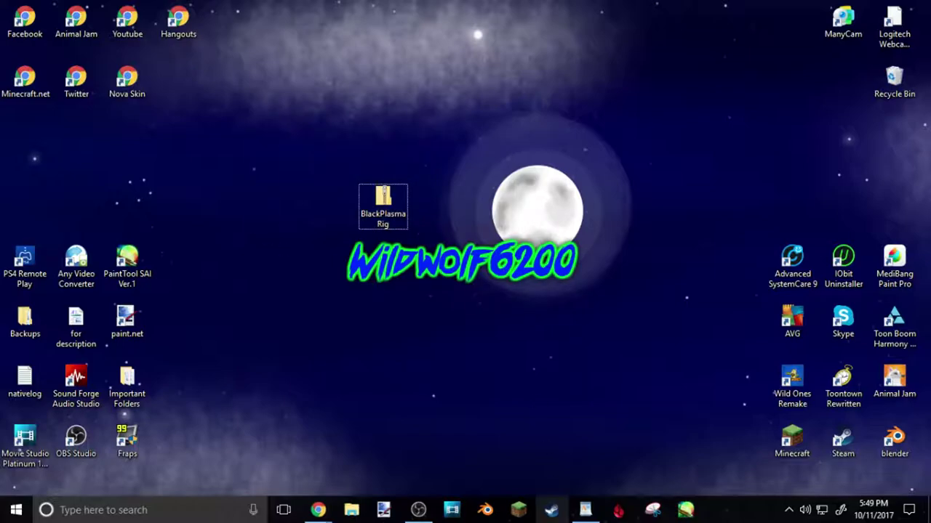
left_click(585, 510)
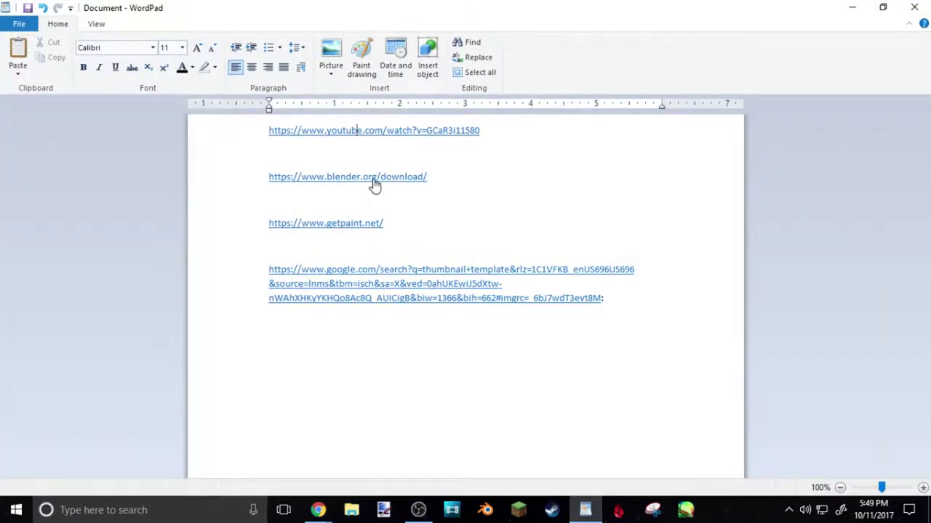
left_click(374, 178)
key("Return")
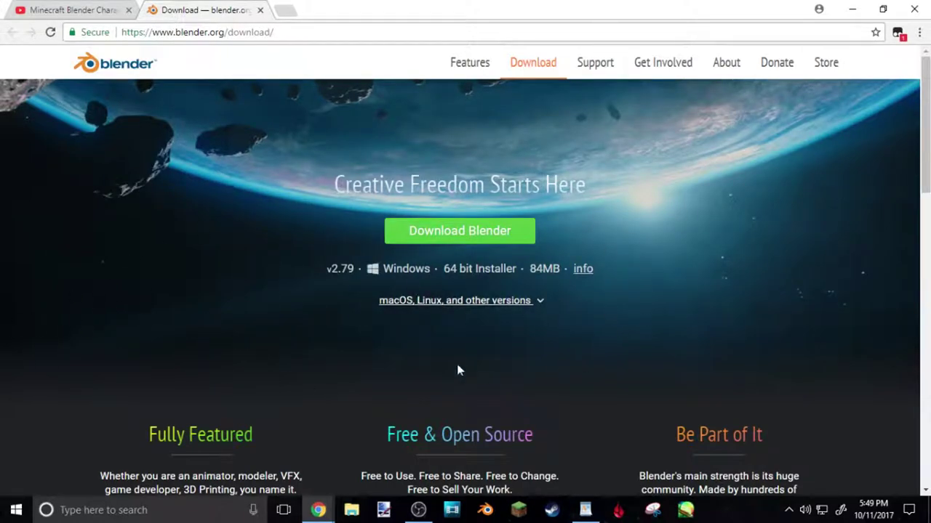
Step: Download the Blender 2.79 Windows 64 bit installer from the other-versions list
left_click(444, 302)
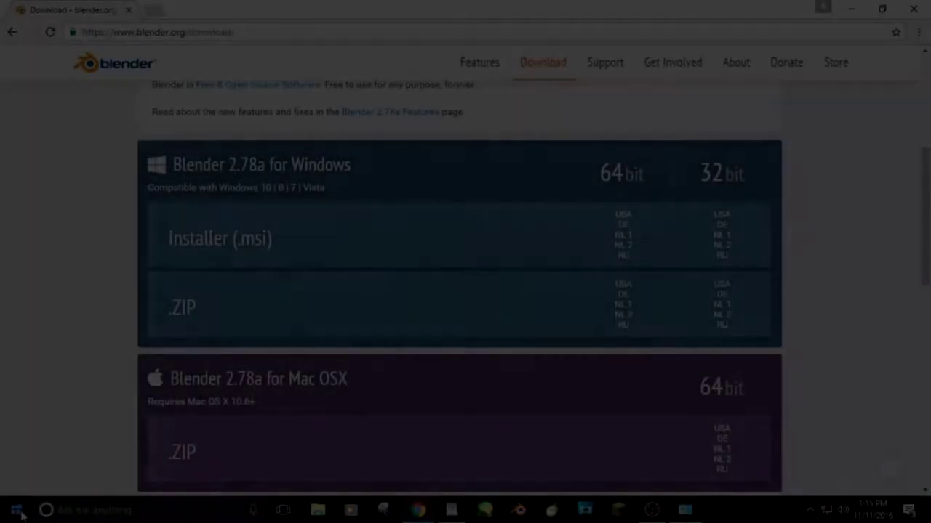
right_click(17, 511)
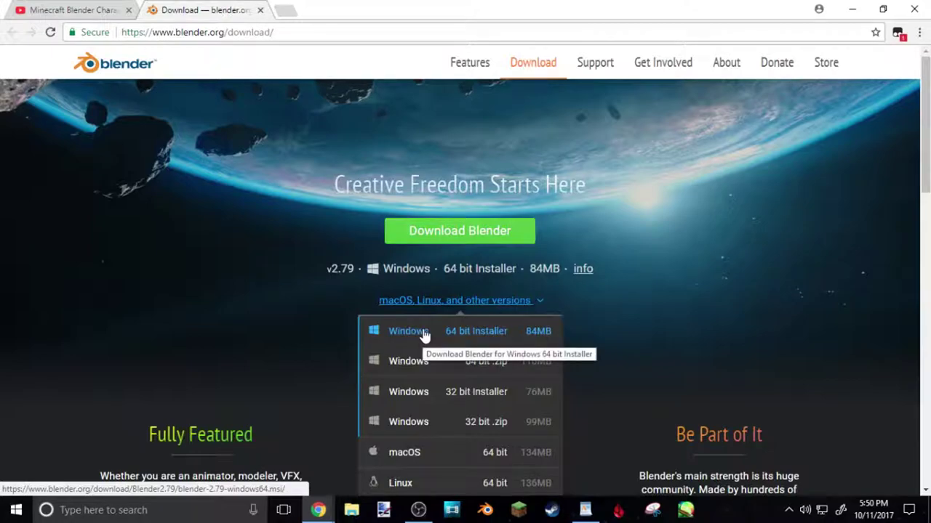
left_click(422, 333)
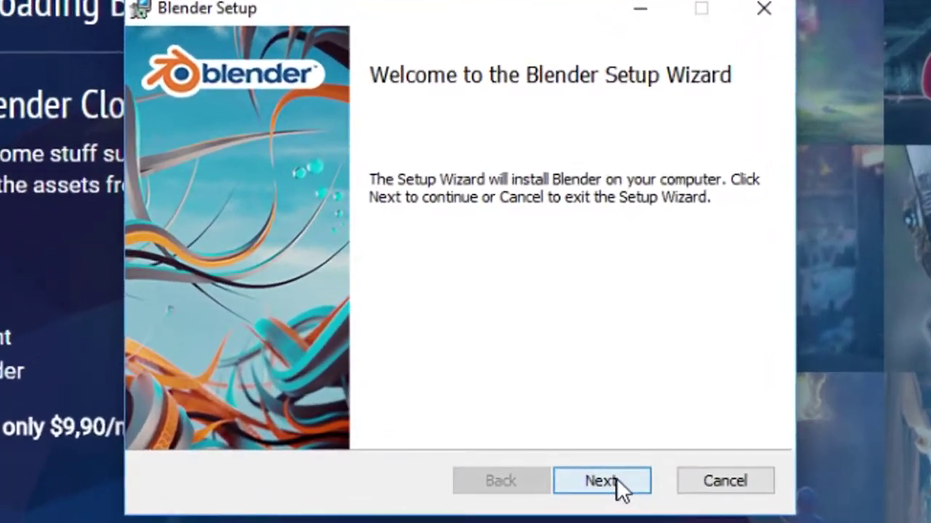
Step: Accept the Blender licence and start installing with the default features
left_click(602, 481)
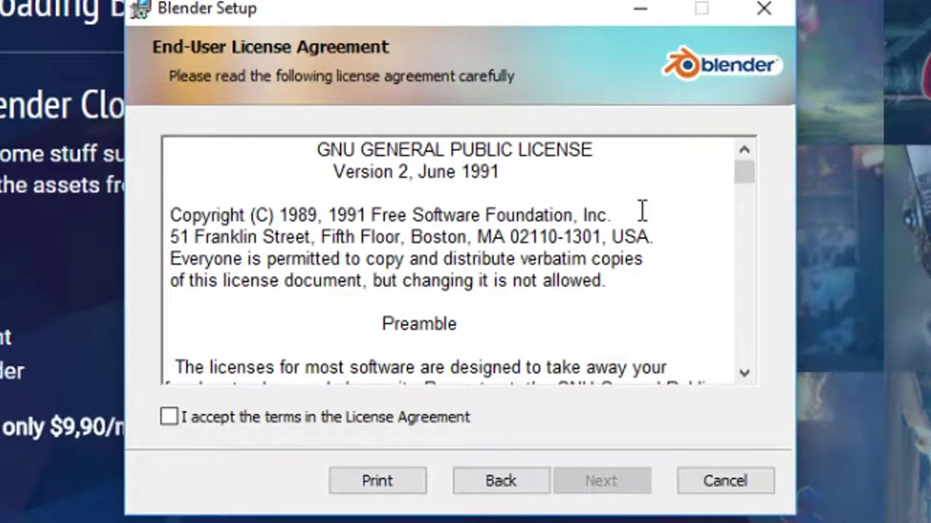
left_click(163, 423)
left_click(599, 489)
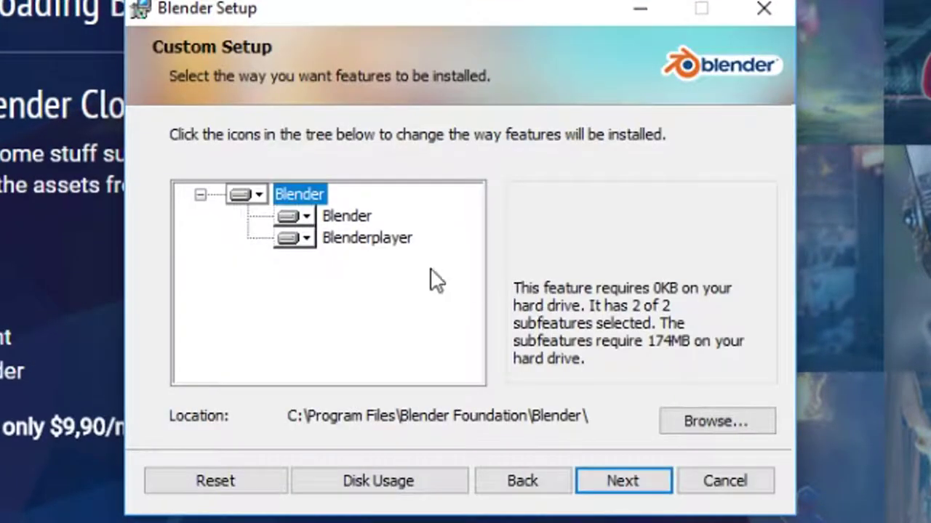
left_click(610, 490)
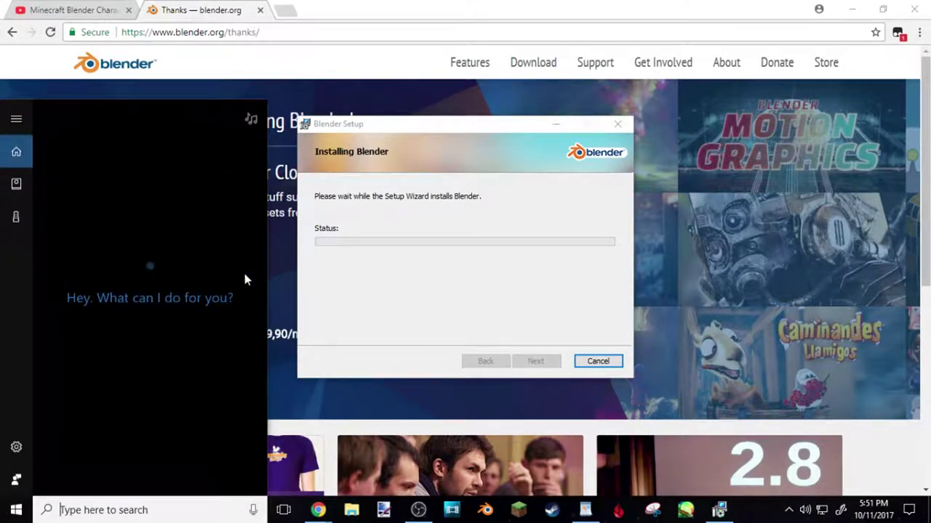
Step: Cancel the Blender installation and confirm the cancellation
type("blender")
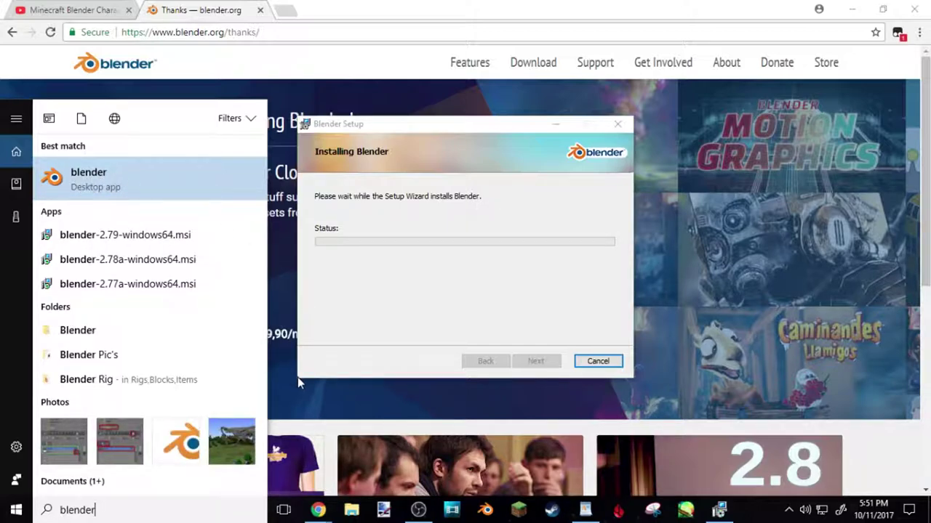
left_click(320, 361)
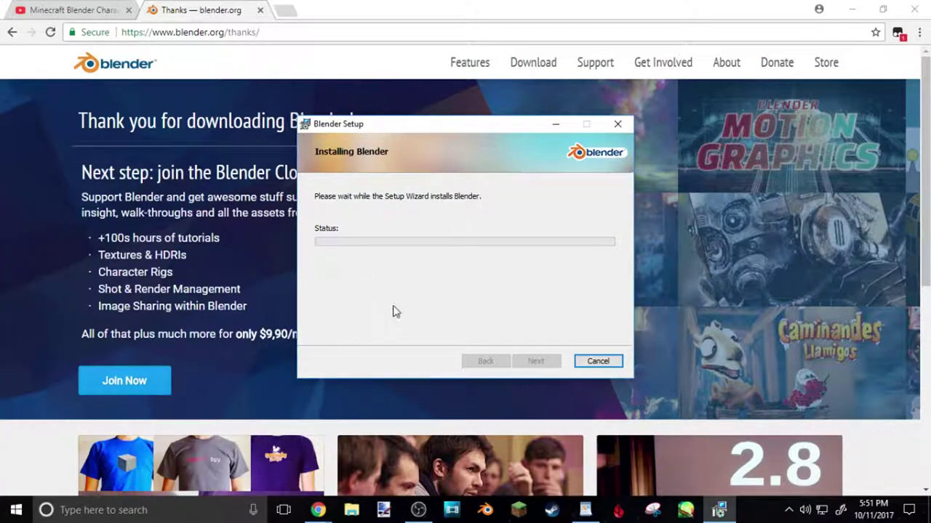
left_click(598, 362)
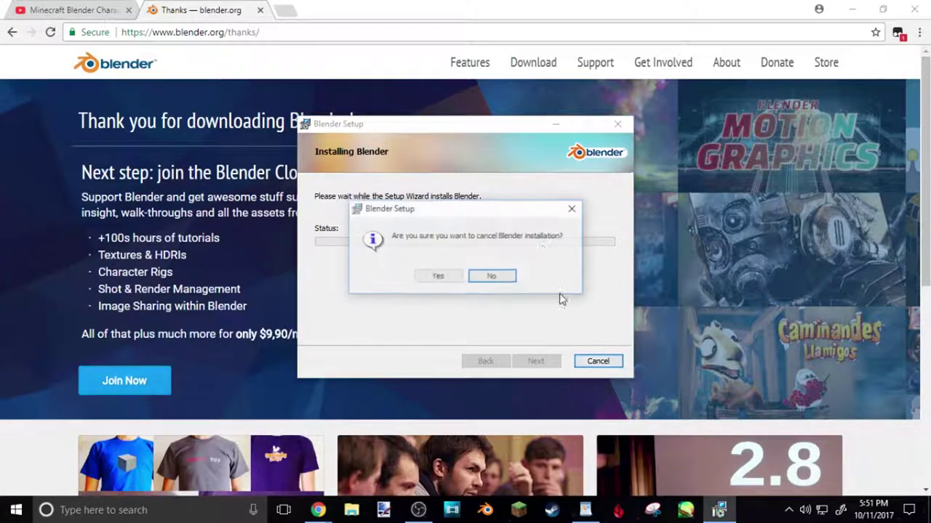
left_click(439, 277)
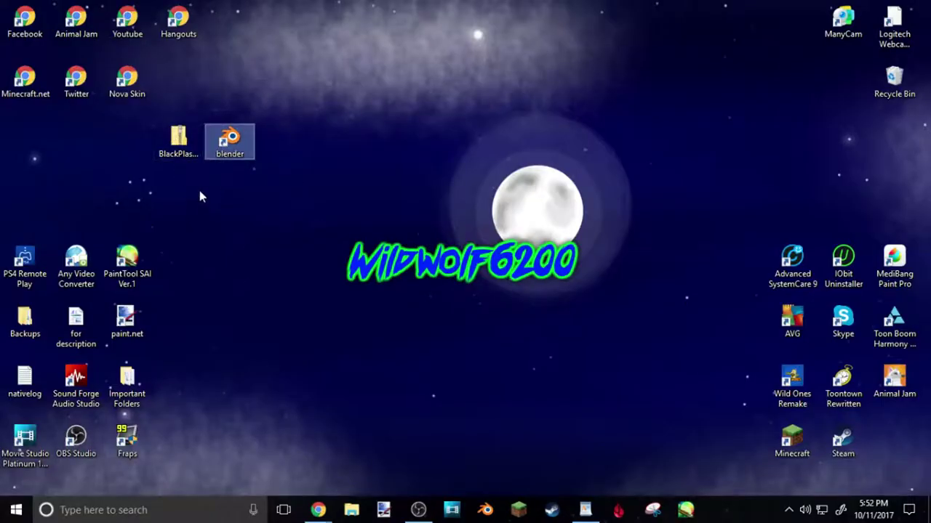
Step: Group the BlackPlasma zip and blender shortcut together and unpin Blender from the taskbar
left_click_drag(178, 141, 378, 149)
left_click_drag(229, 142, 329, 145)
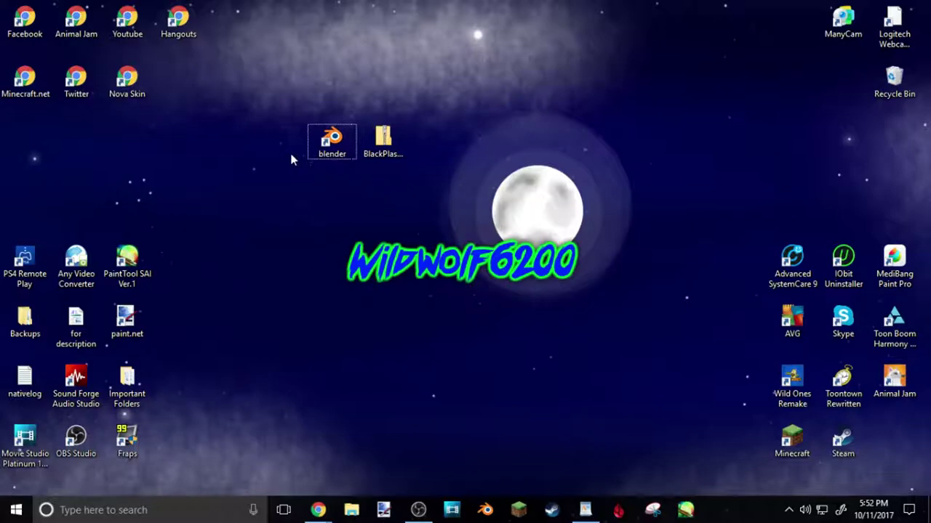
left_click_drag(334, 142, 253, 144)
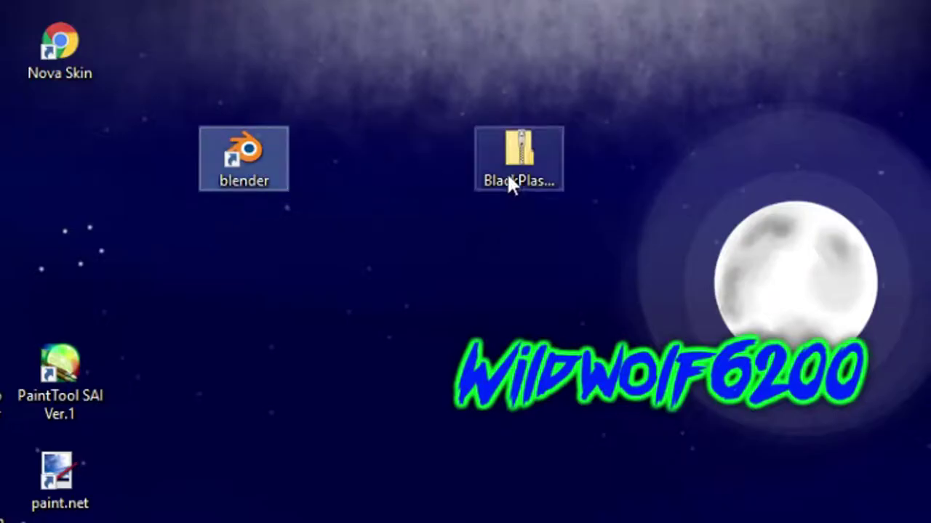
left_click_drag(378, 155, 284, 148)
left_click_drag(342, 174, 276, 160)
right_click(247, 158)
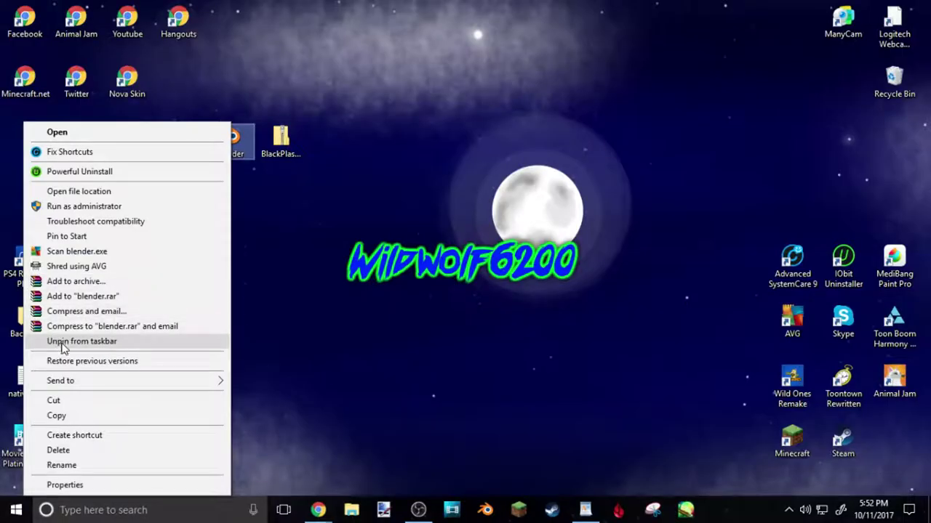
left_click(62, 342)
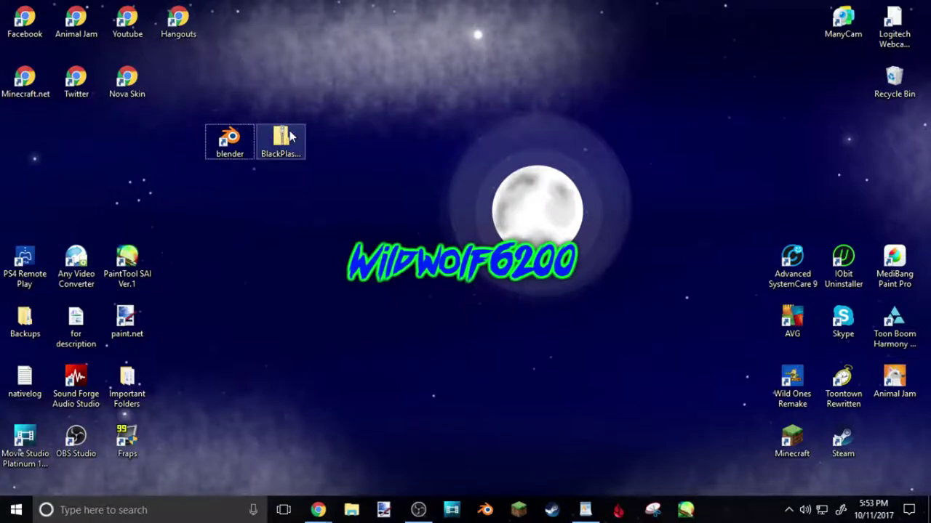
Step: Create a new desktop folder named Blender
right_click(235, 203)
mouse_move(291, 334)
left_click(189, 336)
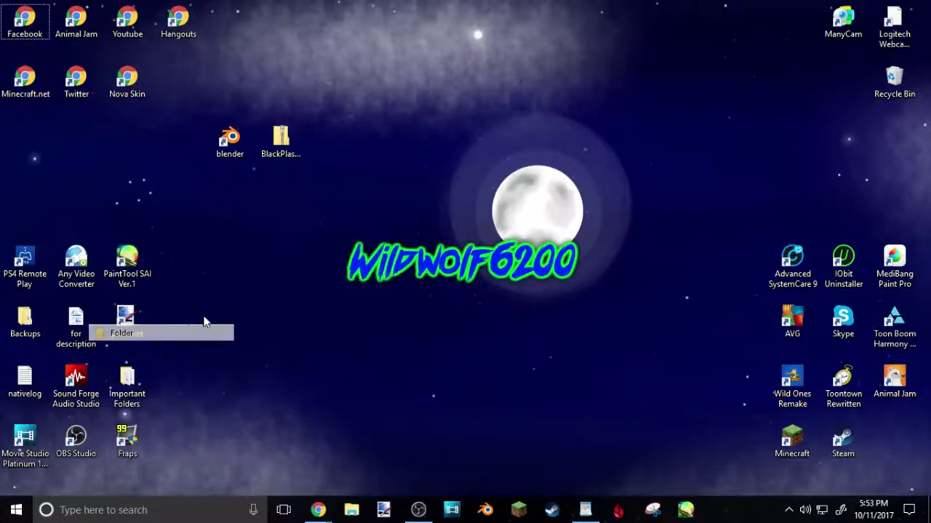
type("Blender")
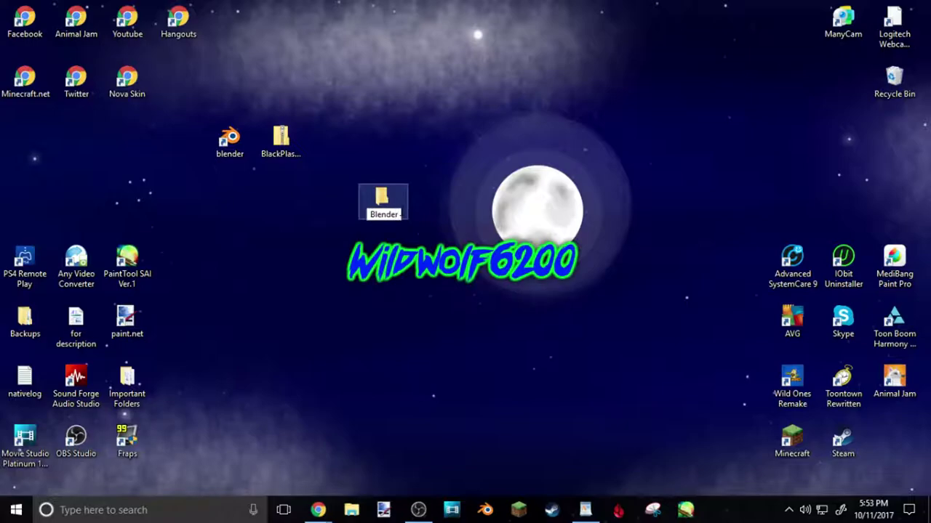
key("Return")
Step: Move the rig zip into the Blender folder and reposition the shortcut and folder
left_click_drag(383, 197, 330, 142)
left_click(293, 189)
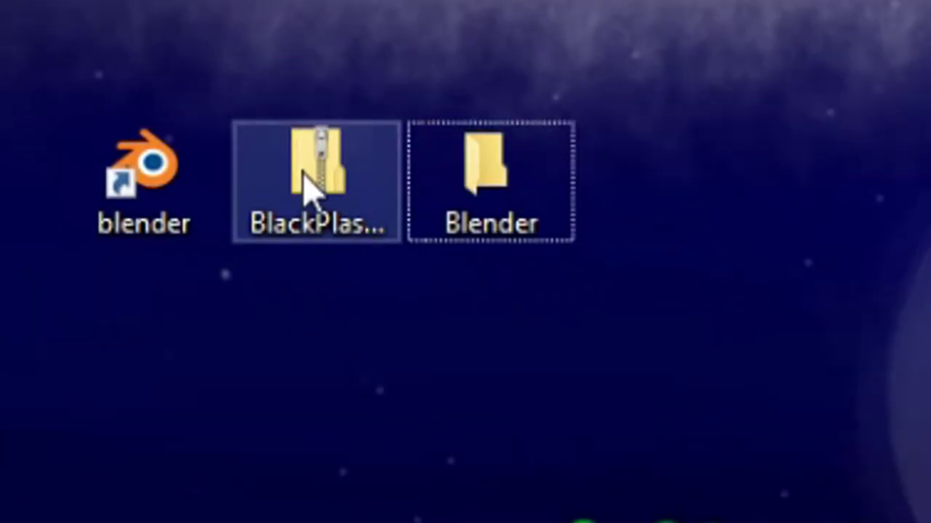
left_click_drag(304, 176, 474, 164)
left_click_drag(233, 136, 887, 458)
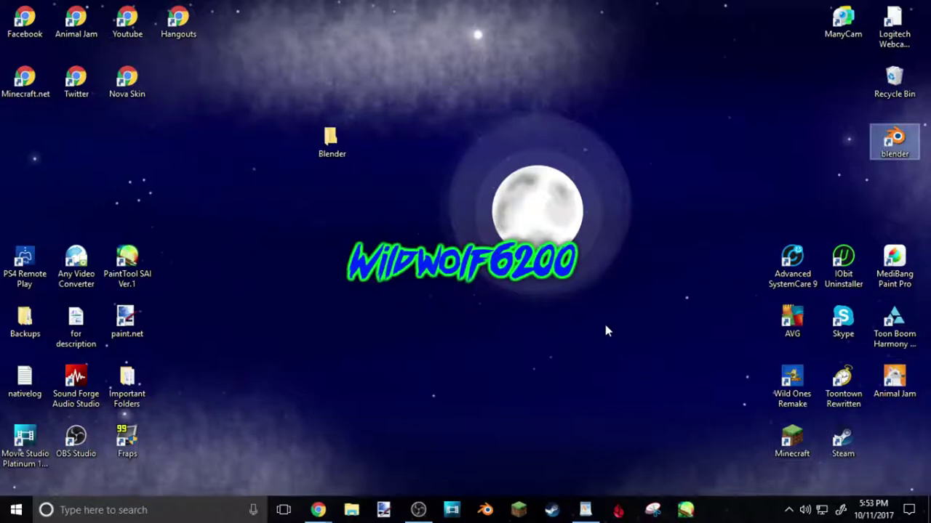
left_click_drag(902, 149, 893, 458)
left_click_drag(331, 142, 436, 207)
key("Delete")
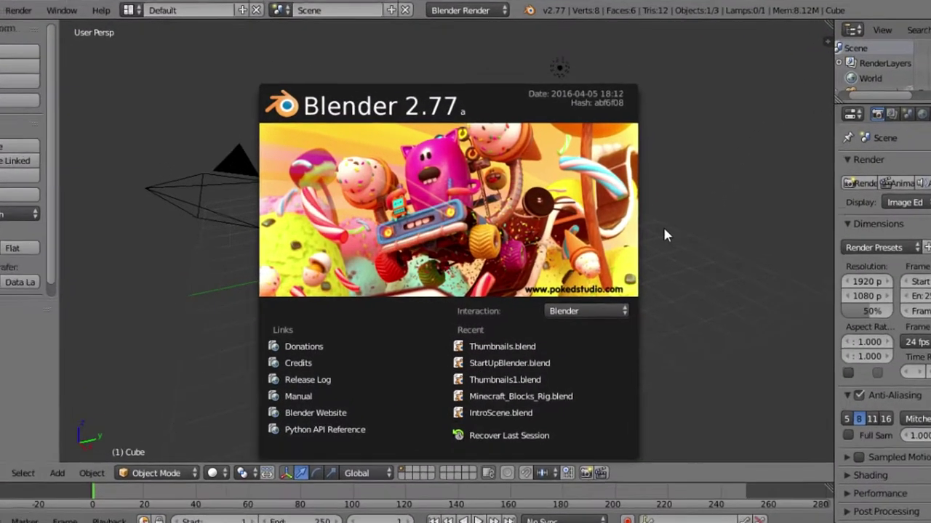
Step: Close the splash screen, place the 3D cursor and cancel a move of the cube
left_click(665, 220)
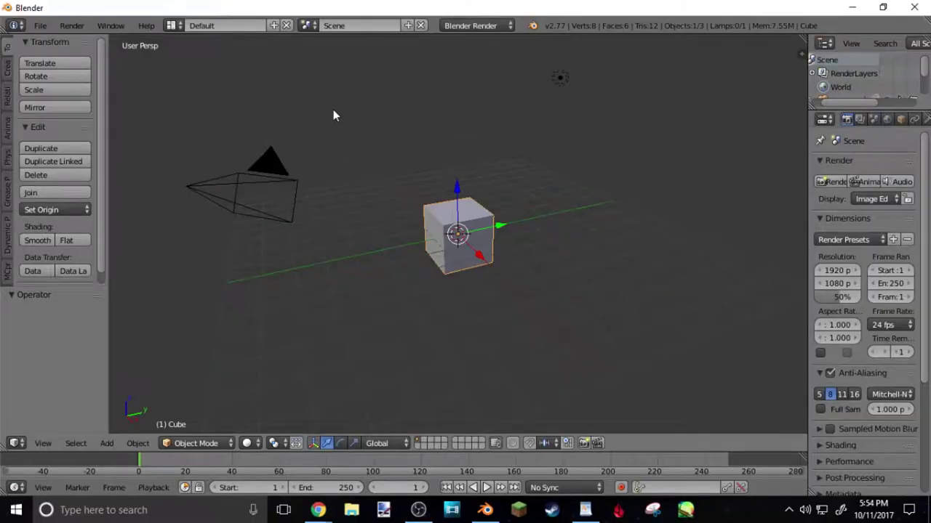
left_click(332, 111)
middle_click_drag(376, 122, 340, 124)
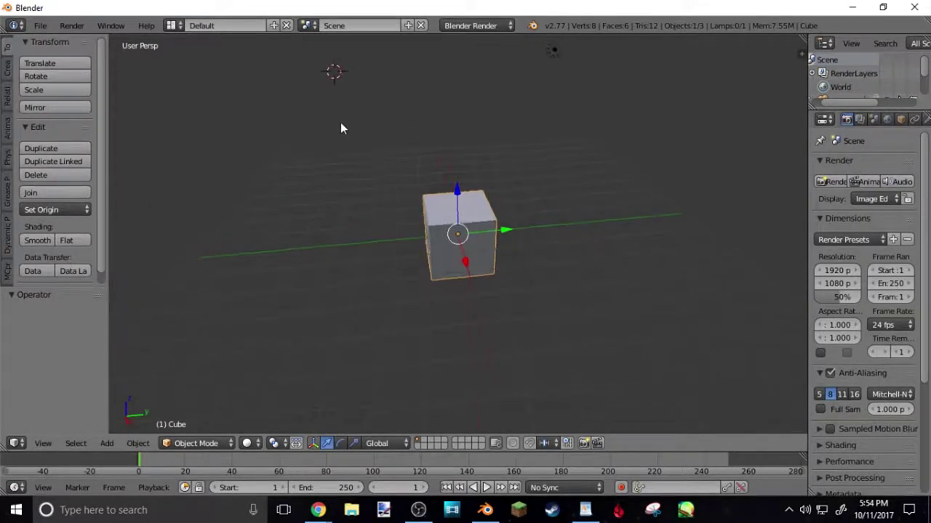
left_click(341, 123)
left_click_drag(465, 236, 459, 232)
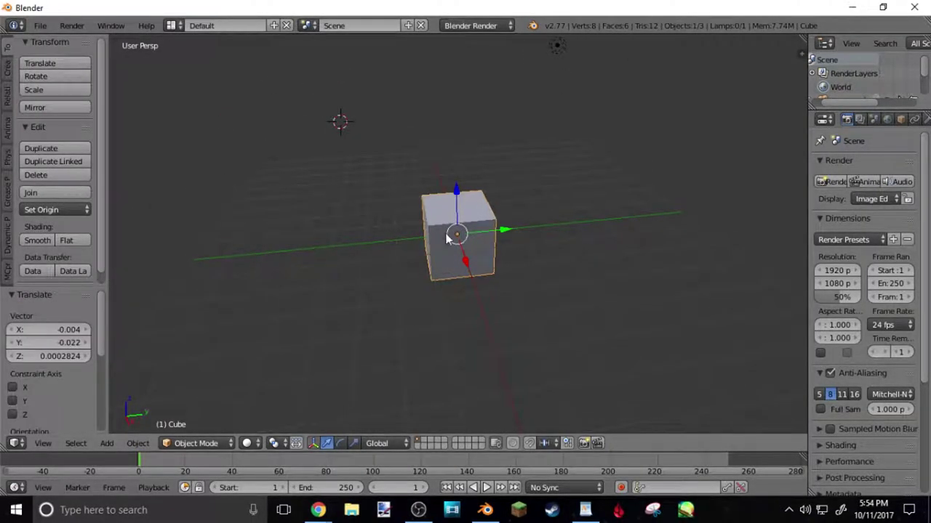
key("g")
key("Escape")
Step: Orbit and zoom around the cube until the camera and lamp are visible
left_click(274, 172)
middle_click_drag(315, 127, 334, 262)
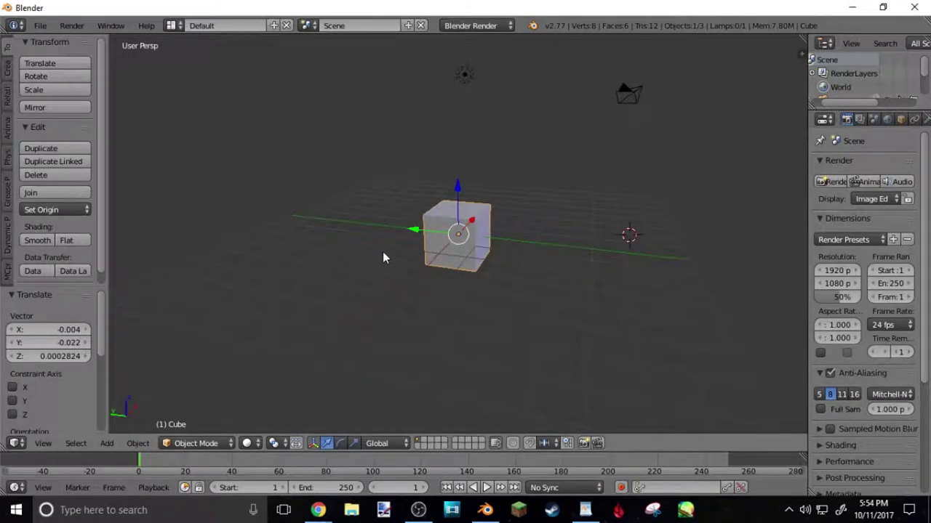
middle_click_drag(405, 289, 495, 144)
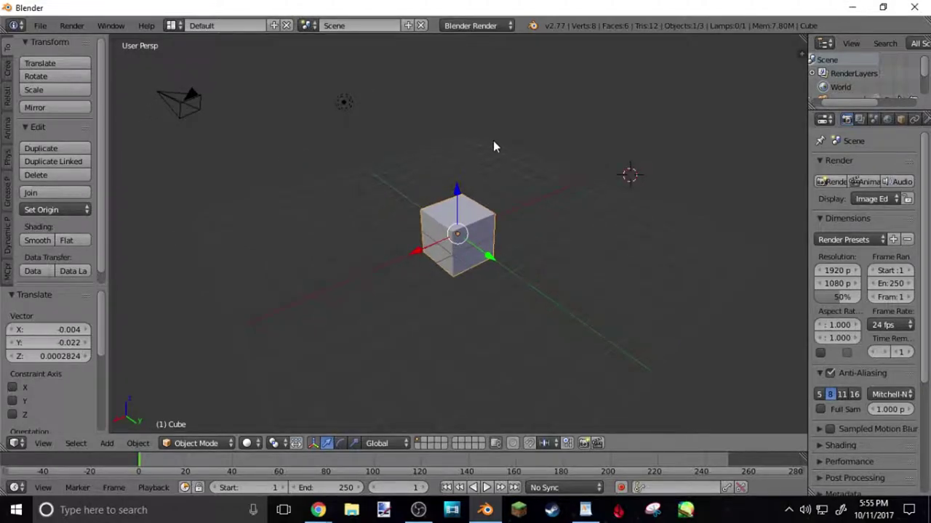
middle_click_drag(503, 187, 532, 224)
scroll(514, 167, "down", 3)
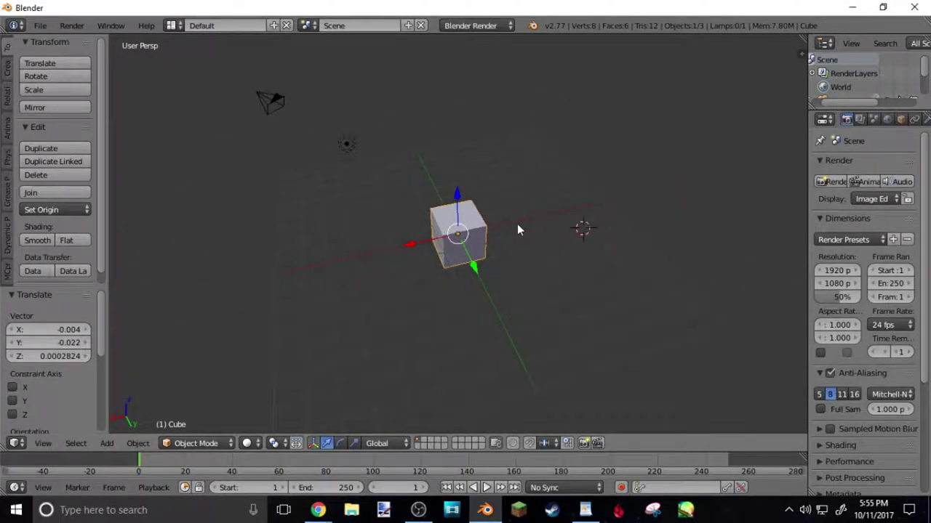
mouse_move(405, 239)
middle_mouse_down()
mouse_move(322, 241)
mouse_move(638, 231)
mouse_move(408, 242)
middle_mouse_up()
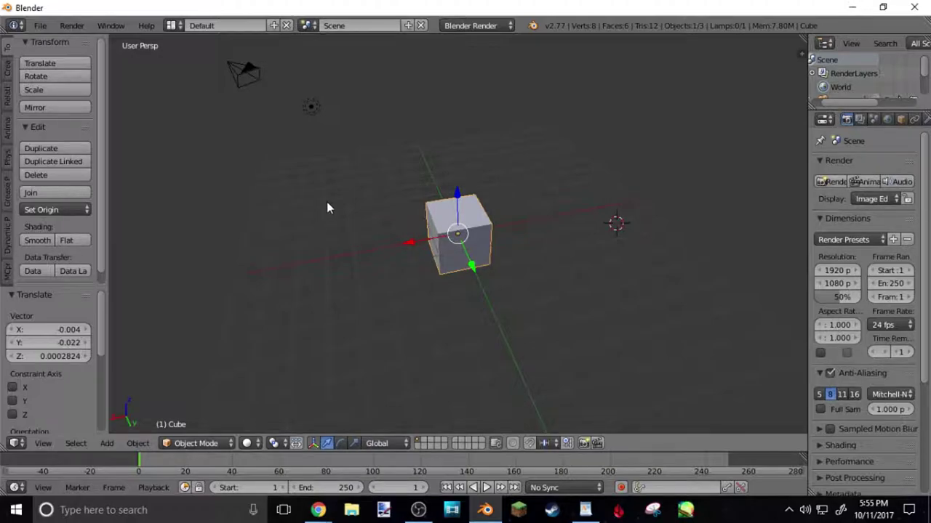
middle_click_drag(328, 208, 477, 174)
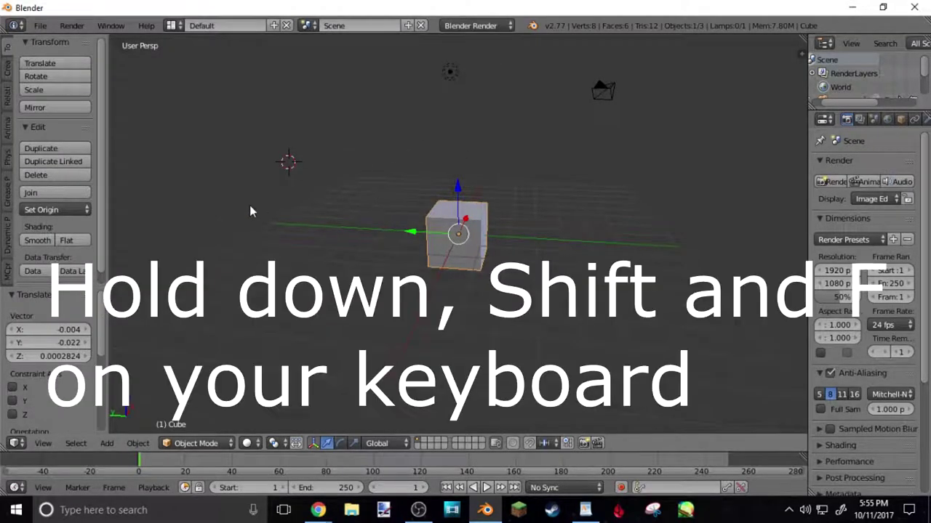
Step: Walk the view closer to the cube so it sits centre-left
key("shift+f")
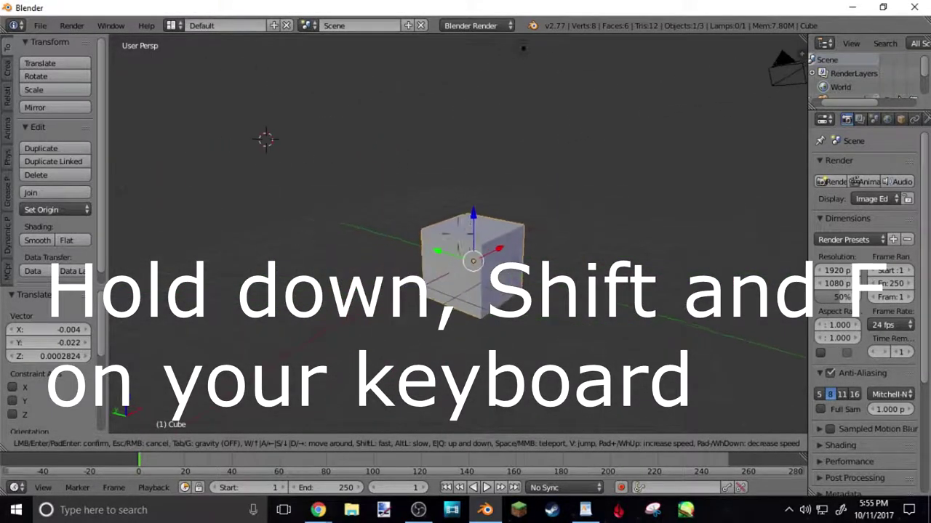
key("w")
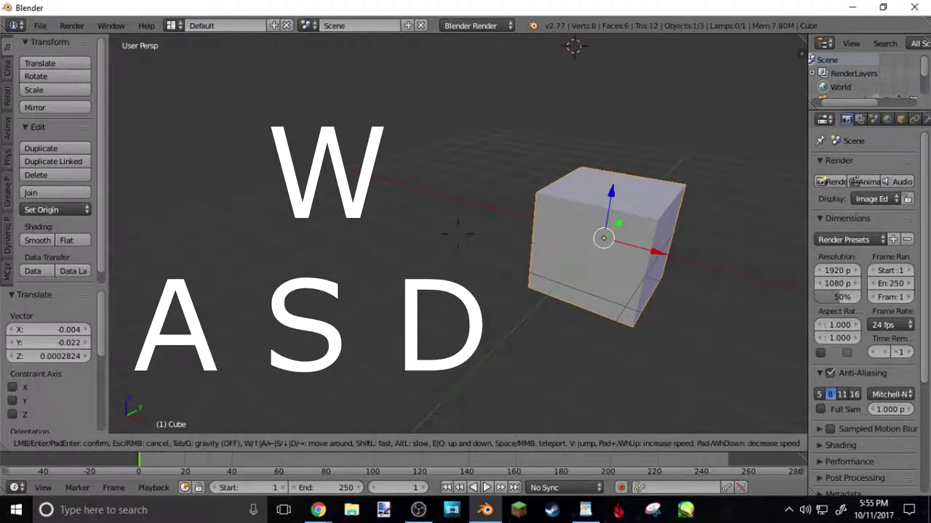
key("w")
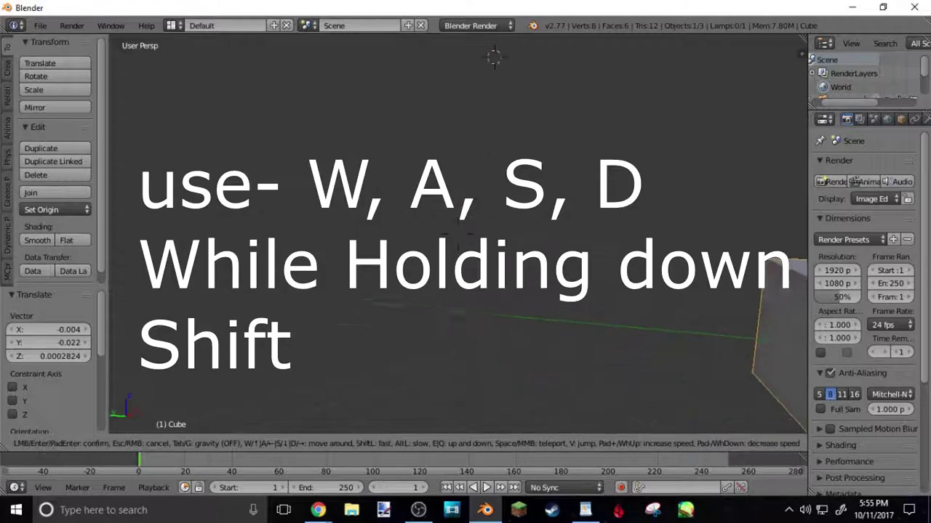
key("shift+d")
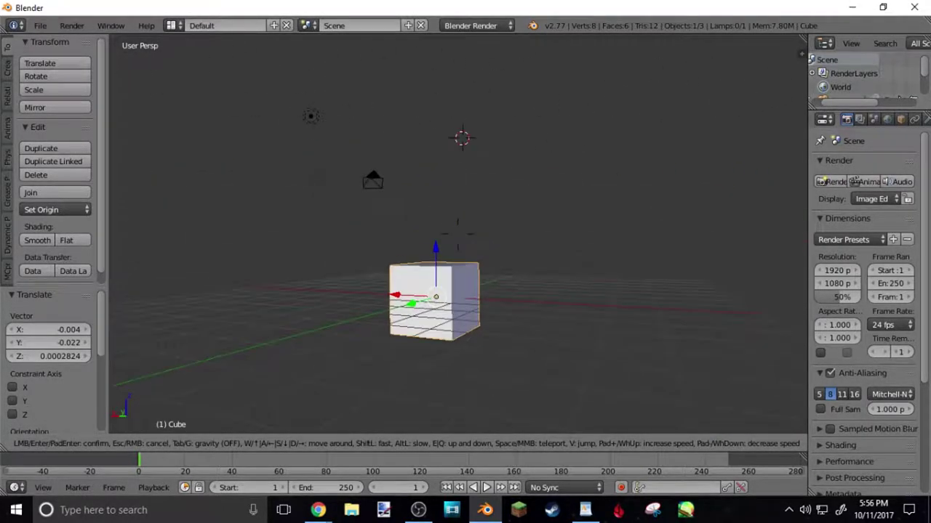
right_click(458, 240)
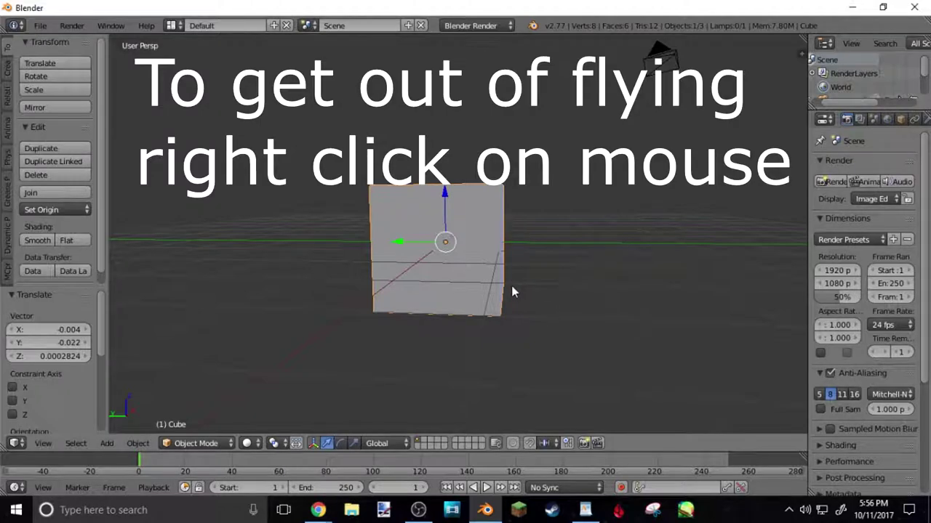
Step: Walk up, down and back to view the cube from slightly above and in front
key("shift+f")
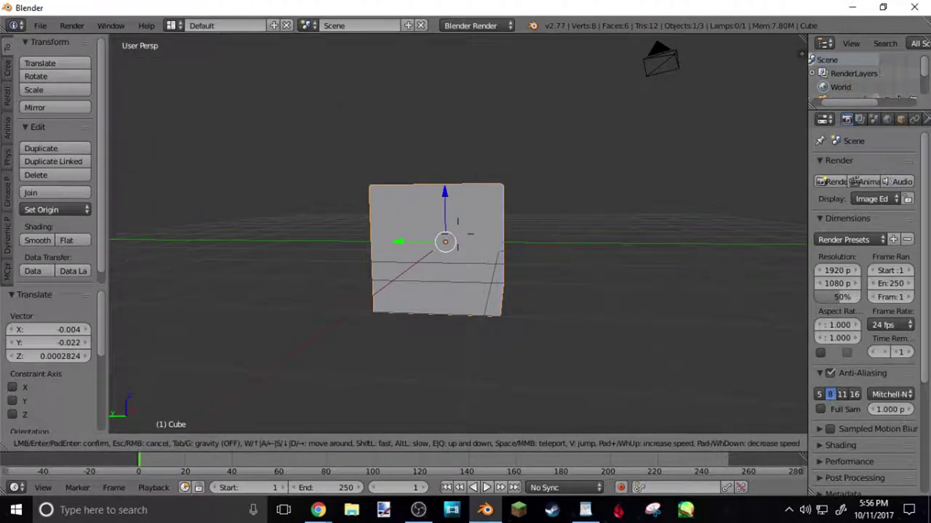
key("e")
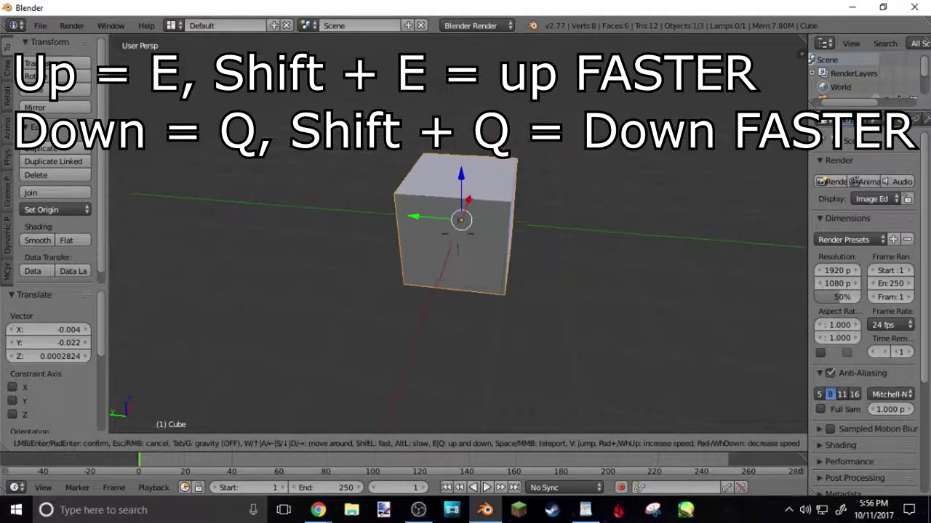
key("e")
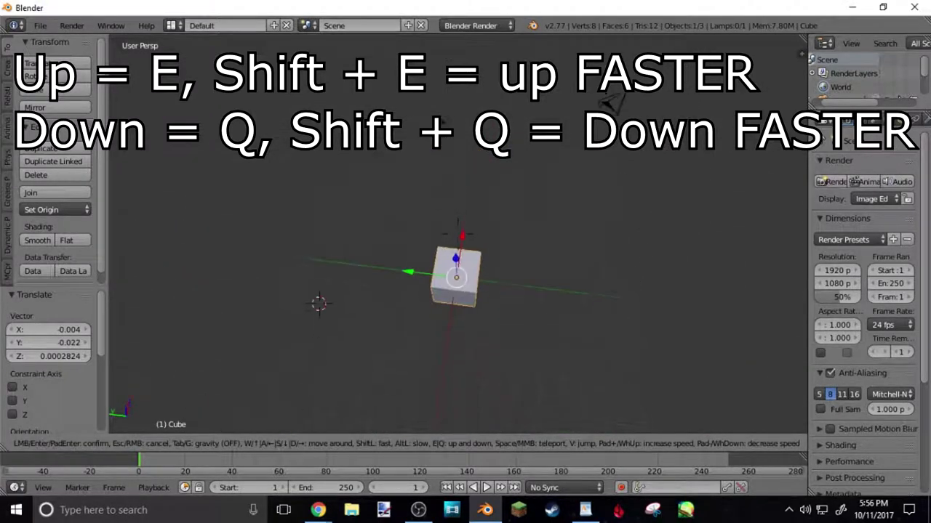
key("q")
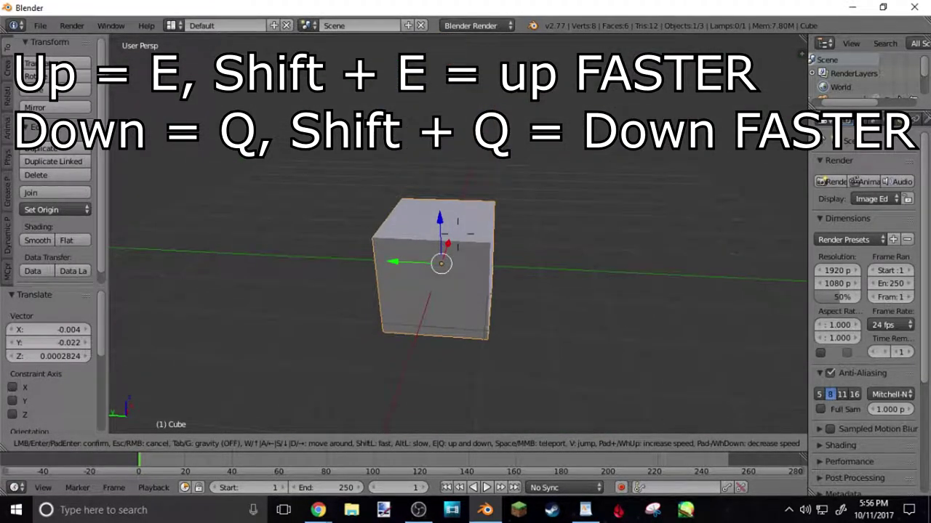
key("e")
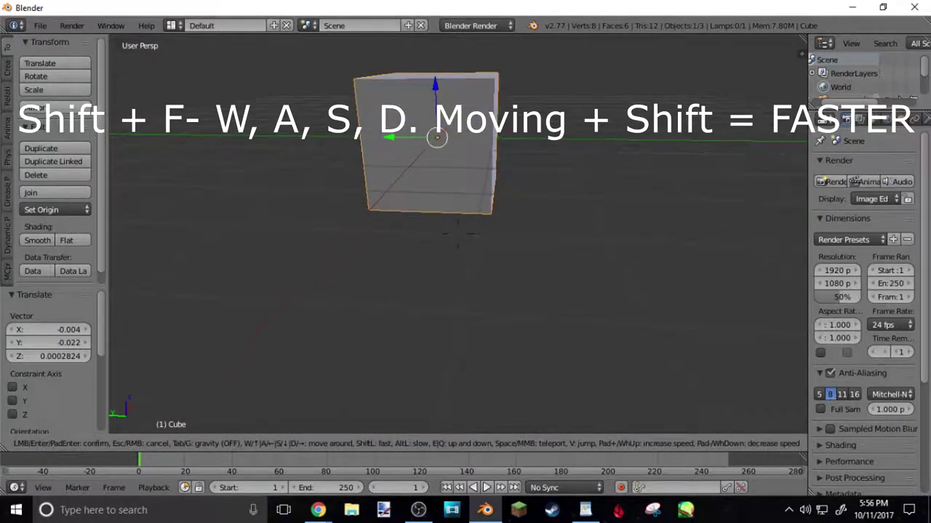
key("s")
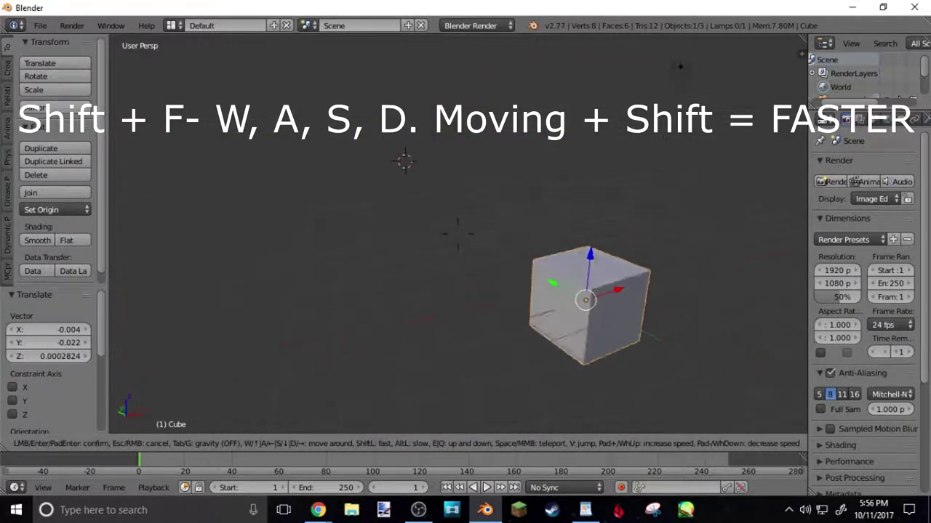
key("q")
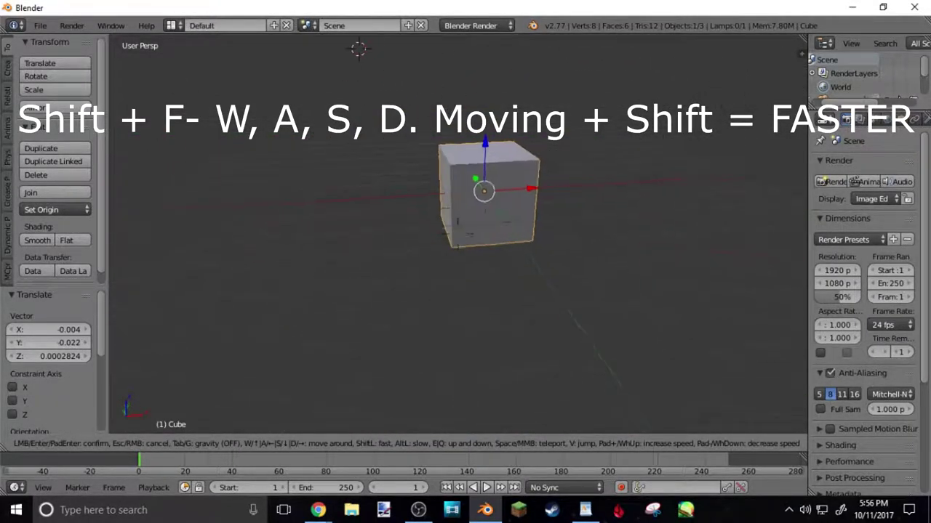
key("Return")
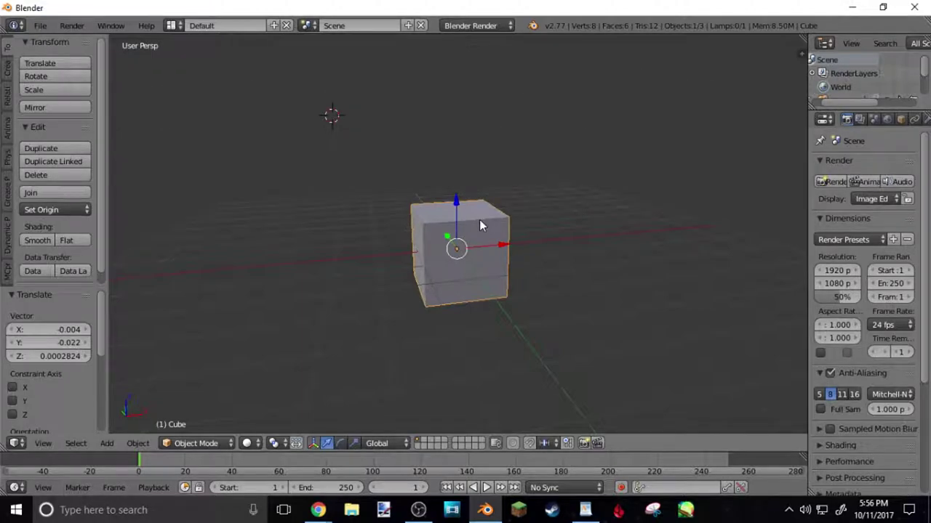
Step: Delete the default cube and walk the view to locate the lamp
key("x")
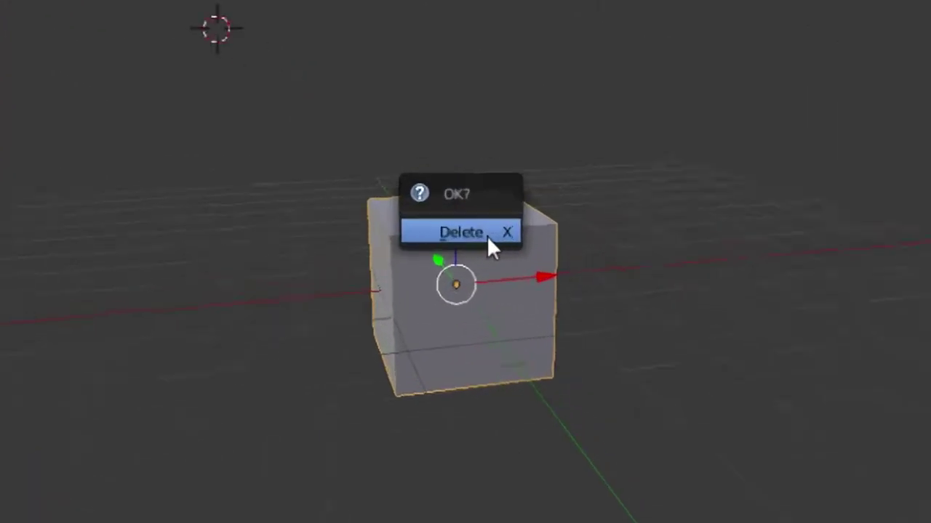
left_click(479, 221)
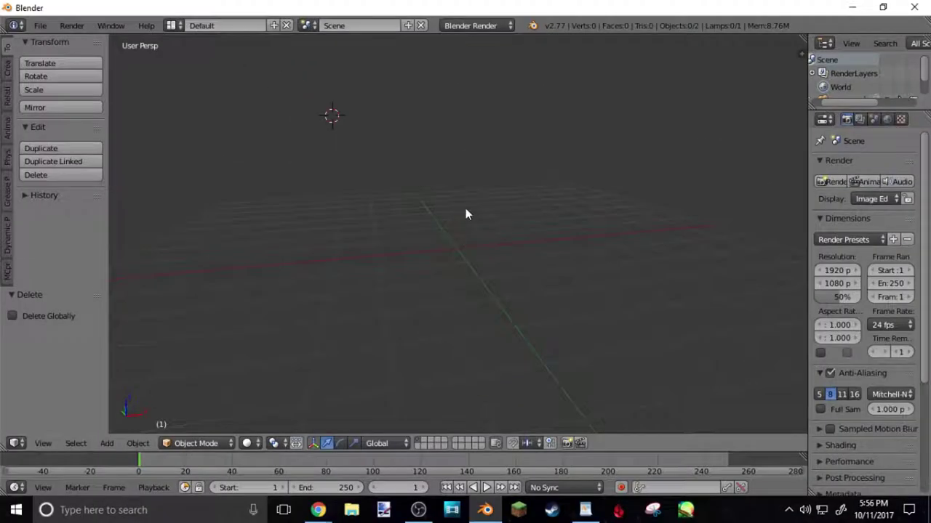
key("shift+f")
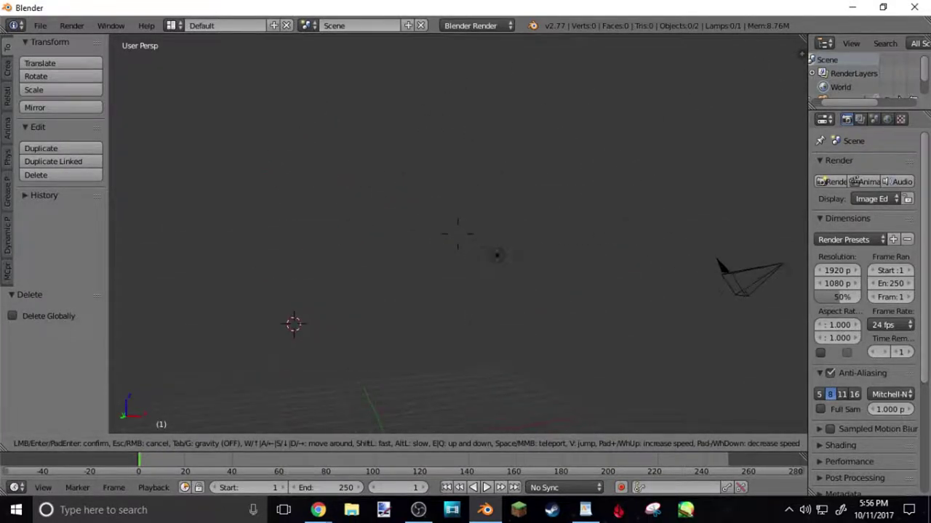
left_click(474, 128)
Step: Select and delete the lamp, then select the camera
right_click(469, 96)
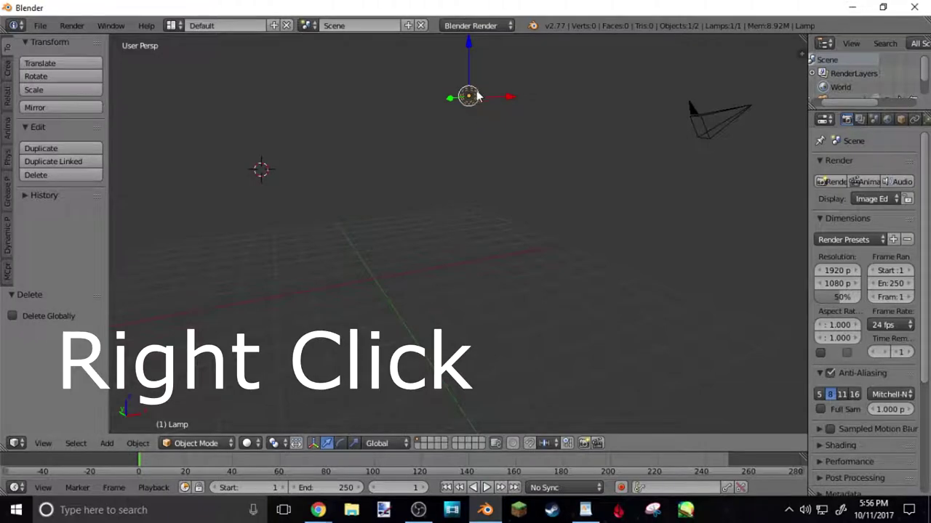
key("x")
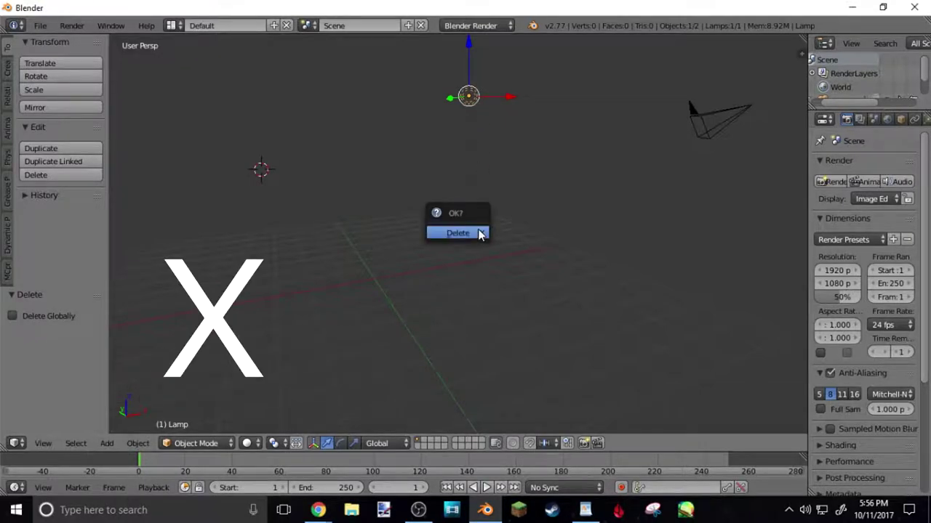
left_click(480, 232)
right_click(740, 107)
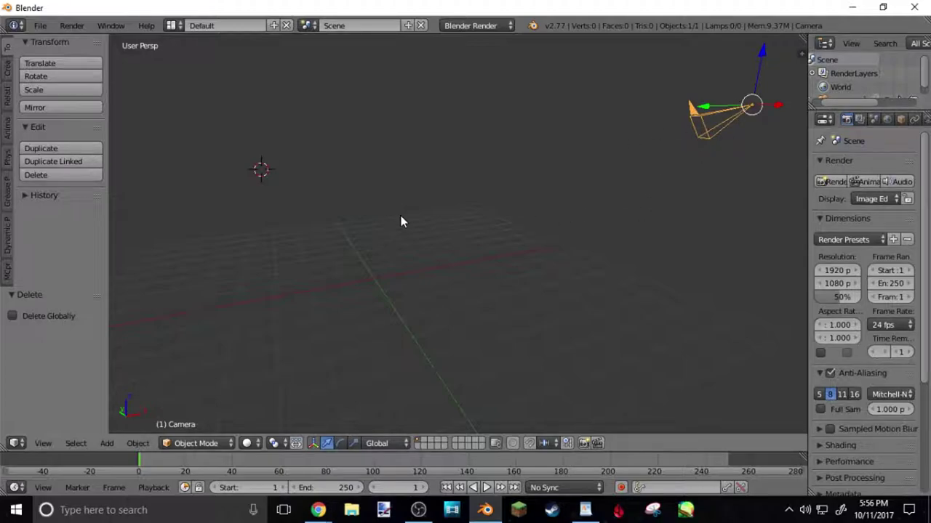
key("KP_0")
key("shift+f")
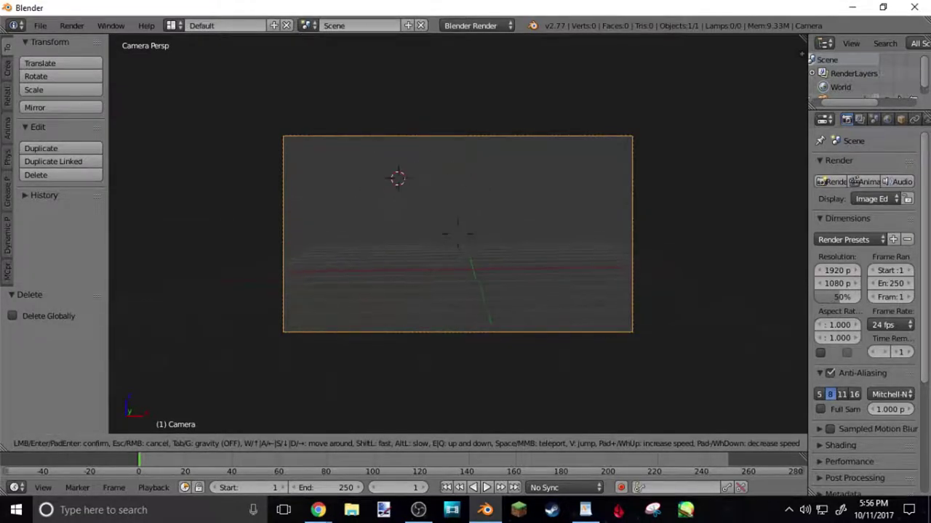
left_click(457, 240)
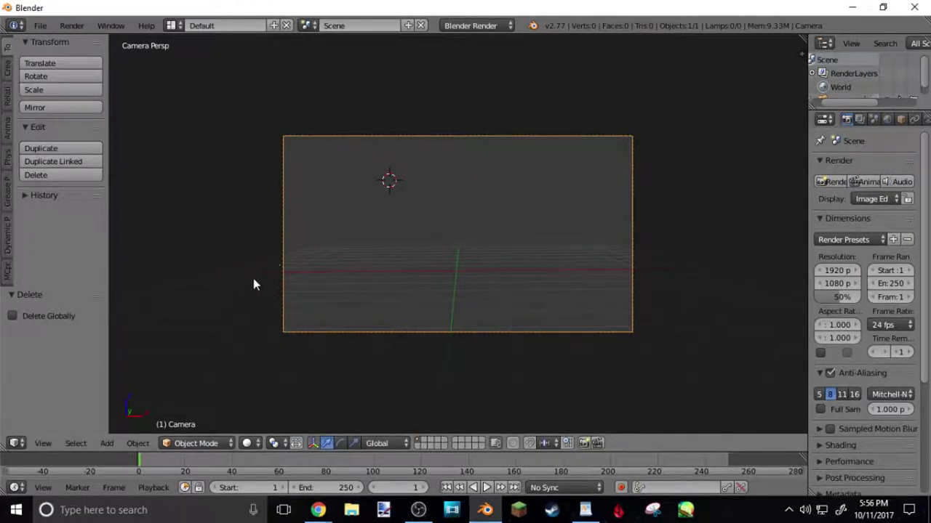
key("KP_0")
key("shift+f")
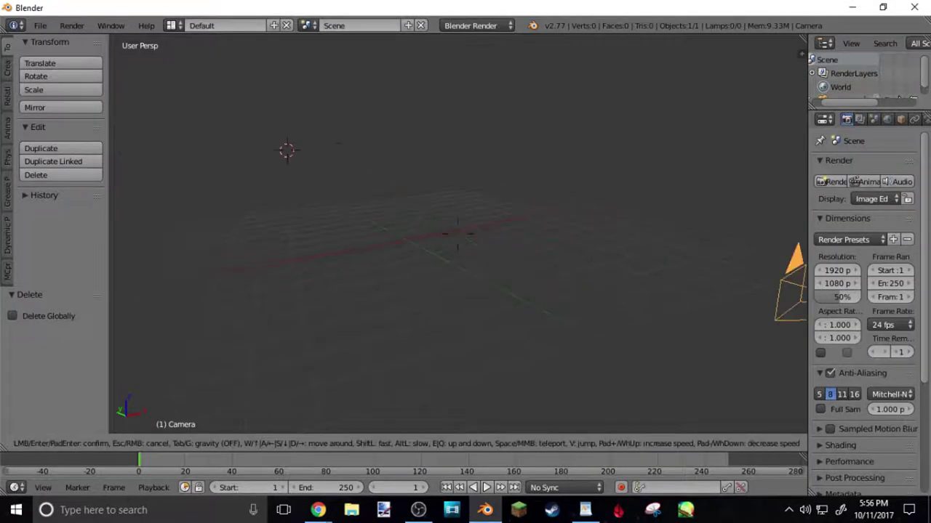
left_click(457, 233)
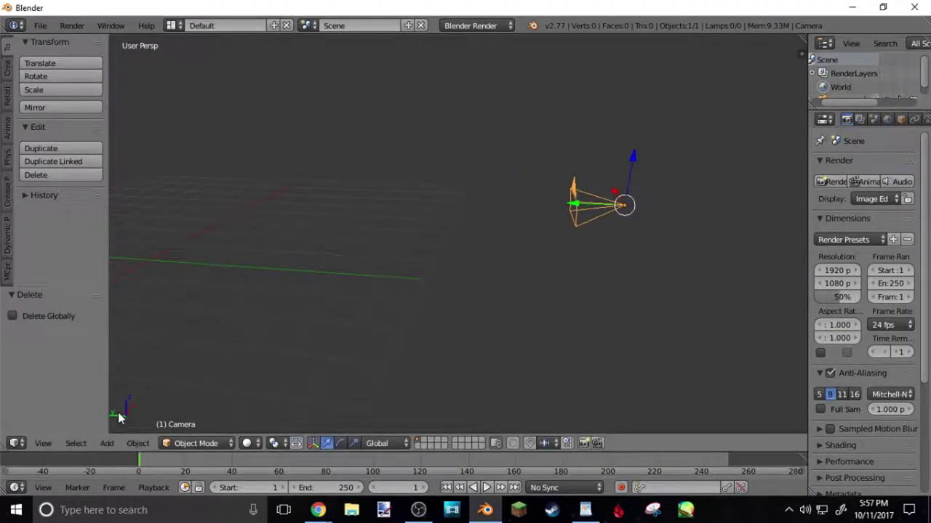
left_click(45, 444)
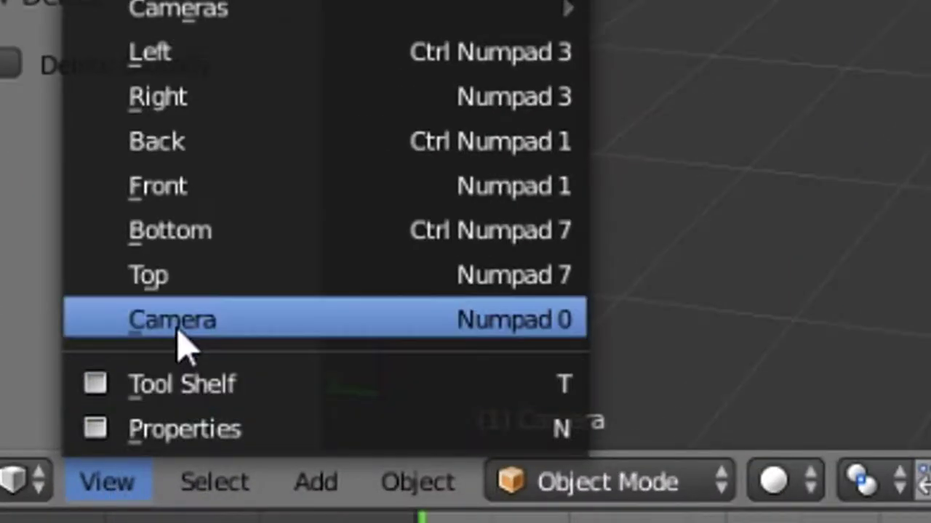
left_click(65, 397)
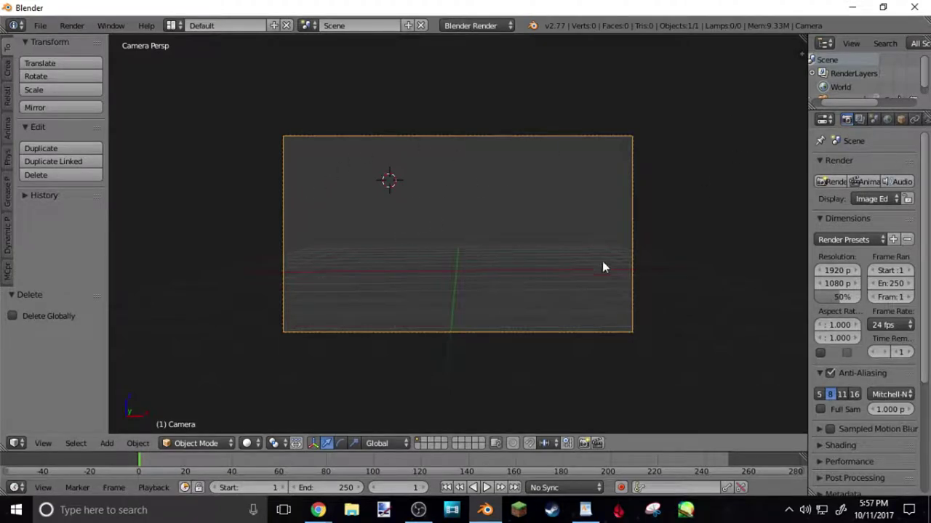
key("KP_0")
key("shift+d")
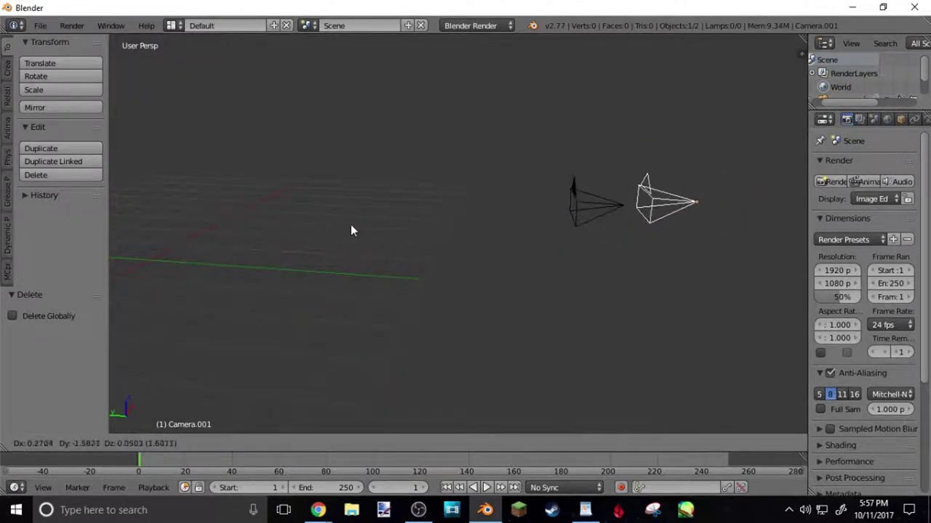
right_click(350, 231)
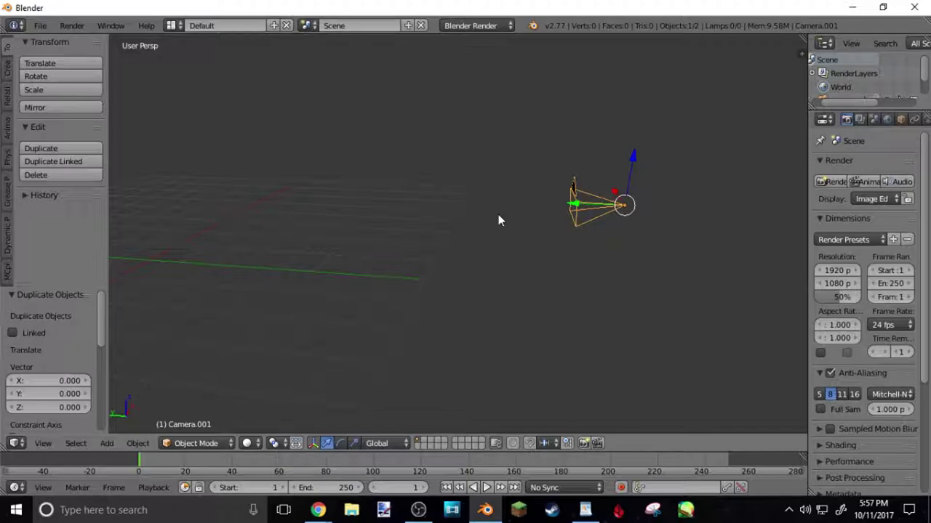
key("ctrl+z")
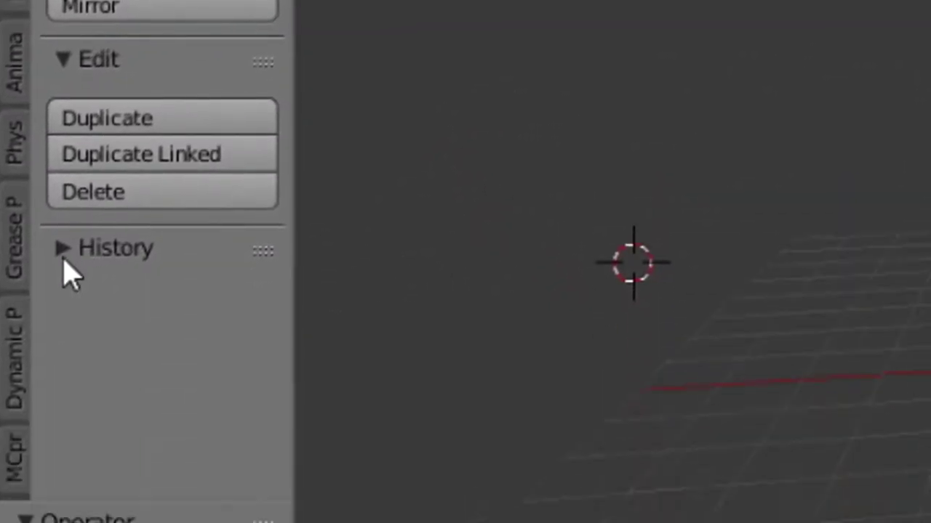
Step: Undo from the History panel to deselect the camera, then walk around the empty scene
left_click(26, 196)
left_click(103, 275)
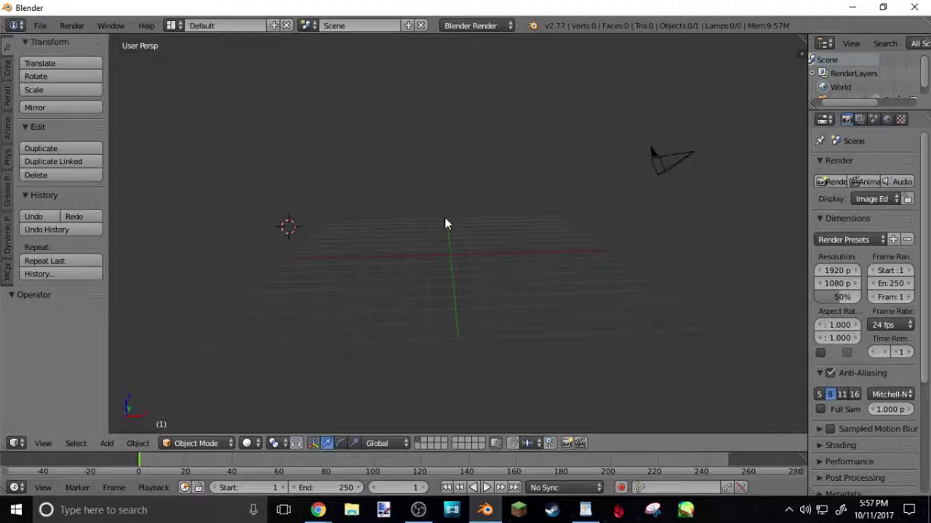
key("shift+f")
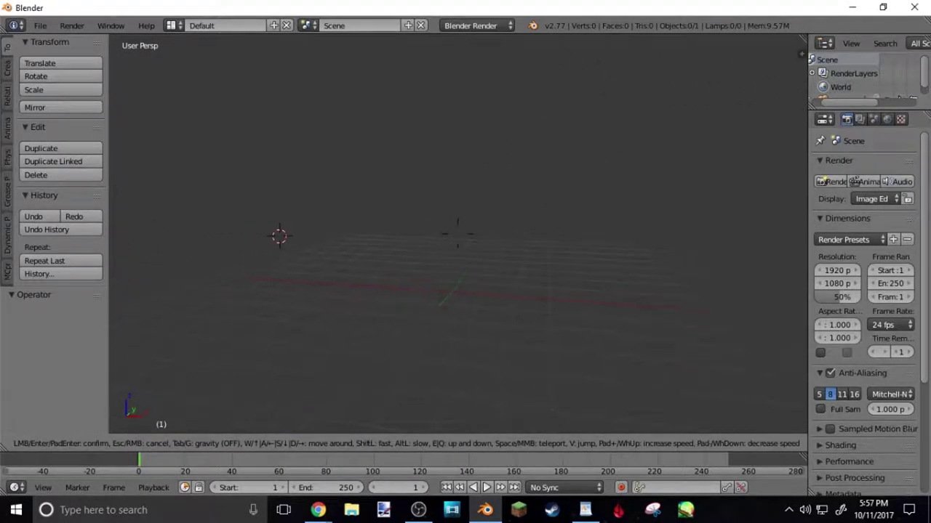
scroll(865, 291, "down", 5)
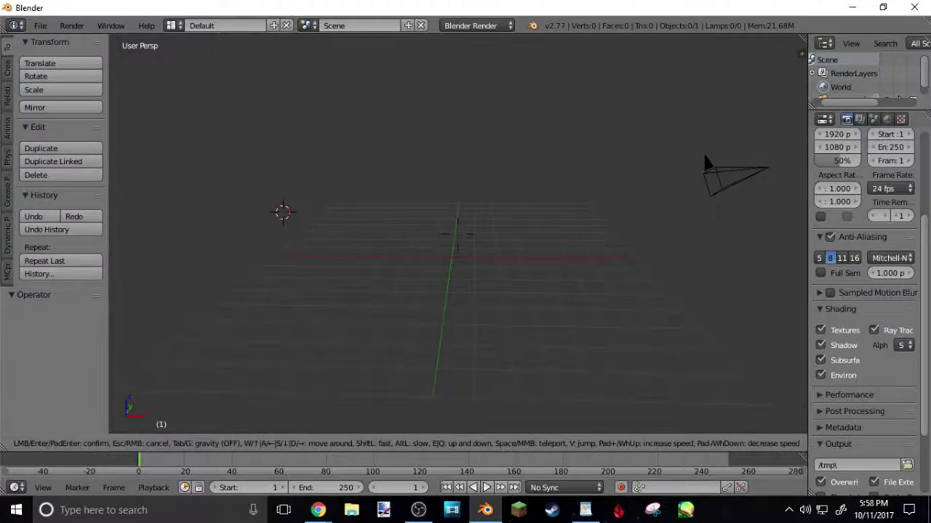
Step: Set the render engine to Cycles Render and widen the properties area
left_click(536, 98)
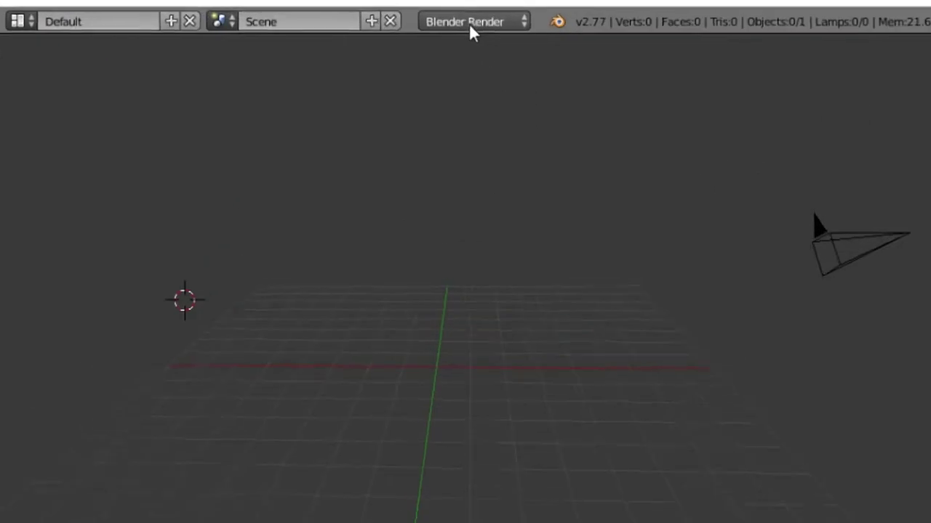
left_click(475, 28)
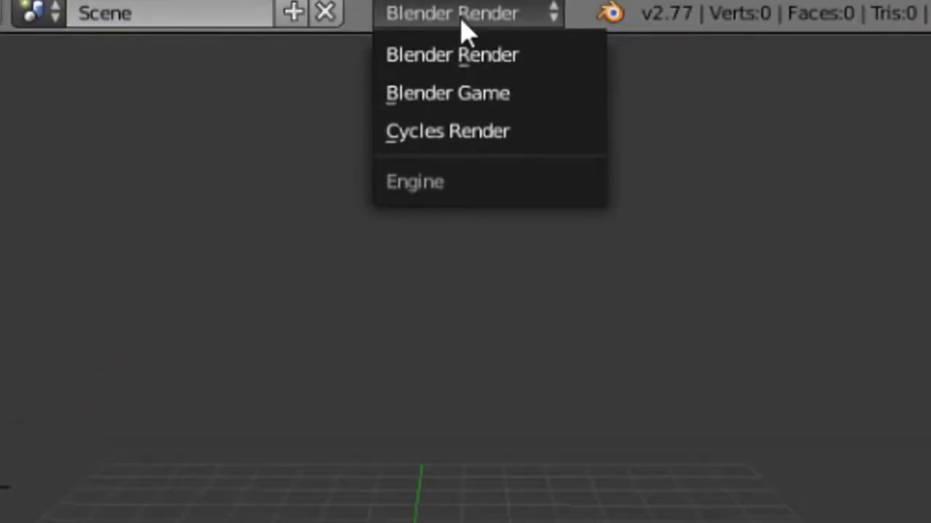
left_click(473, 131)
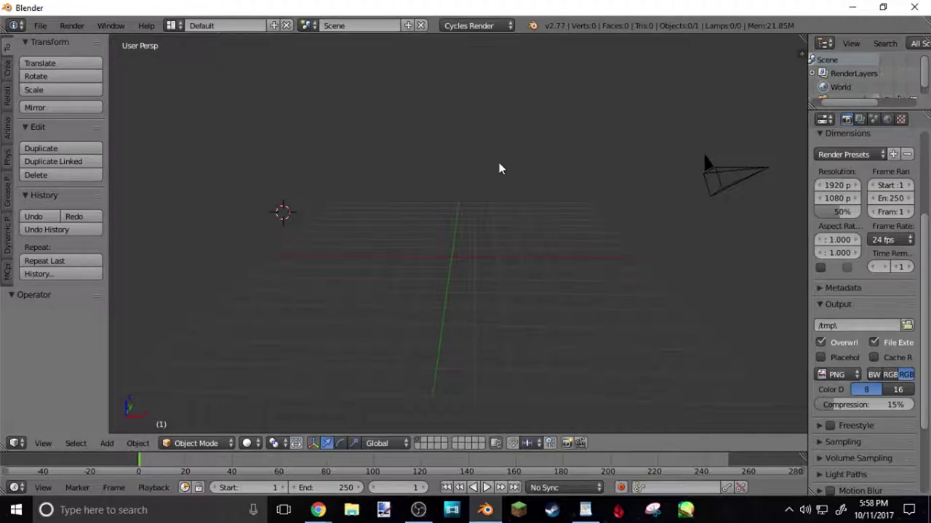
left_click_drag(807, 216, 731, 216)
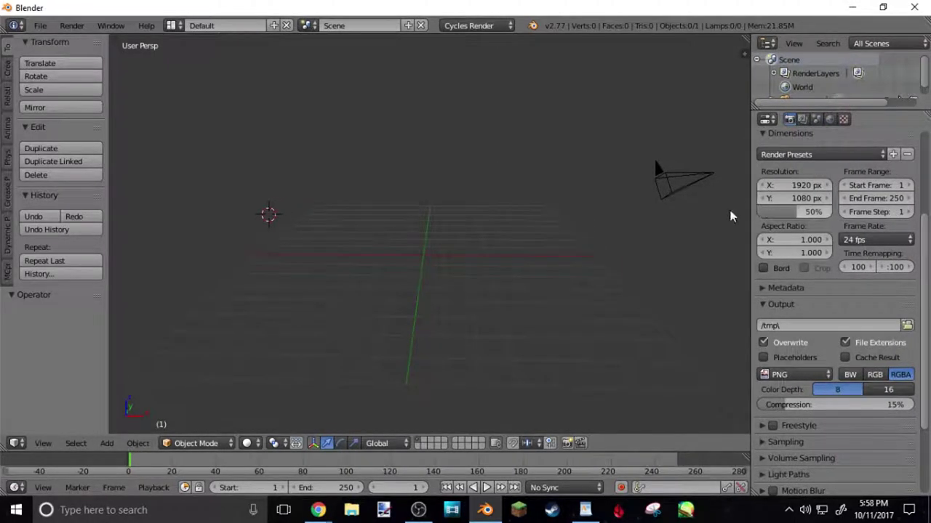
left_click(478, 26)
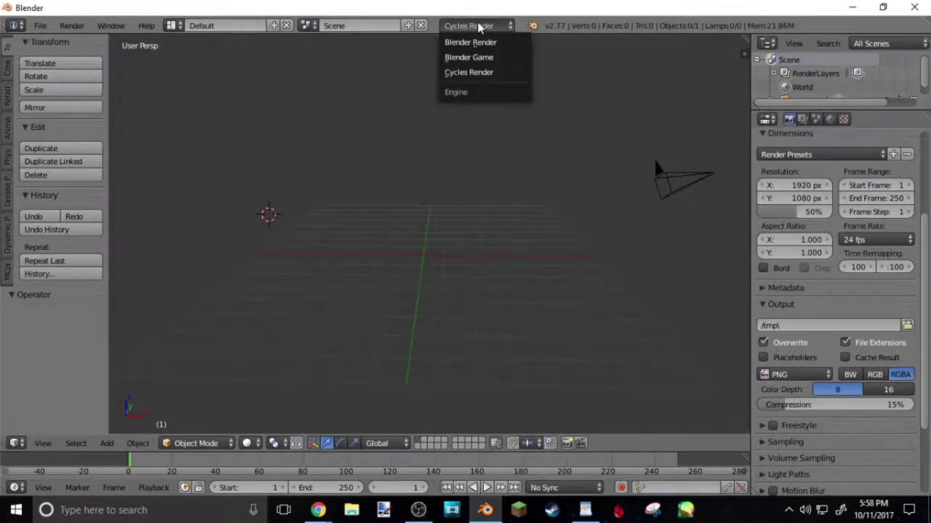
left_click(477, 26)
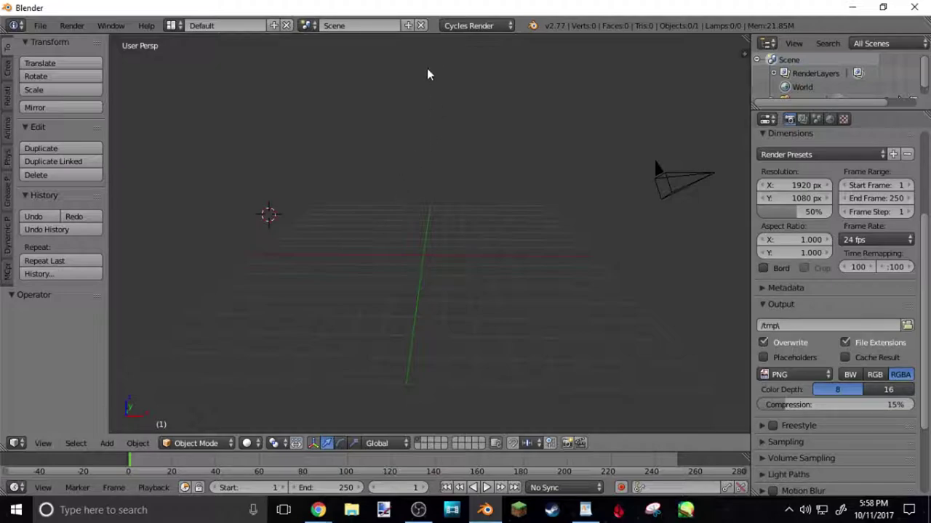
Step: Switch the render engine to Blender Render and back to Cycles Render
left_click(446, 27)
left_click(468, 40)
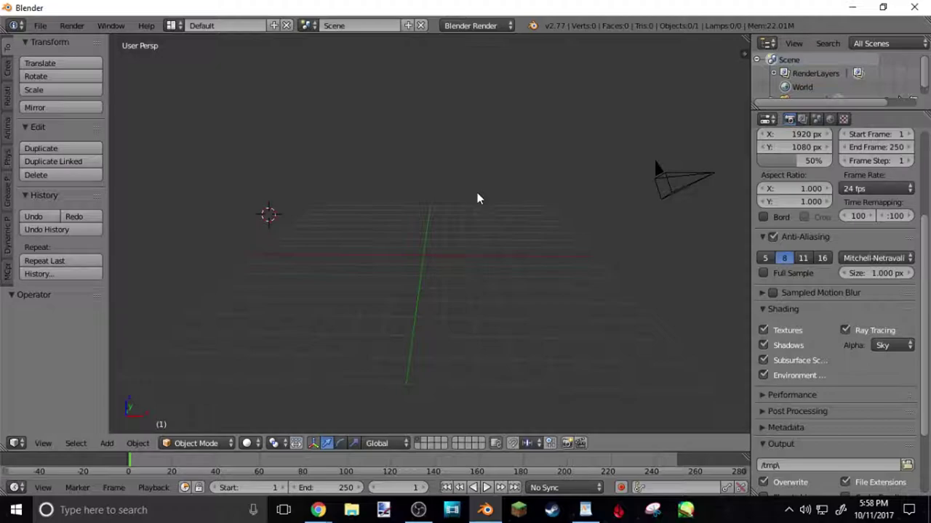
left_click(465, 26)
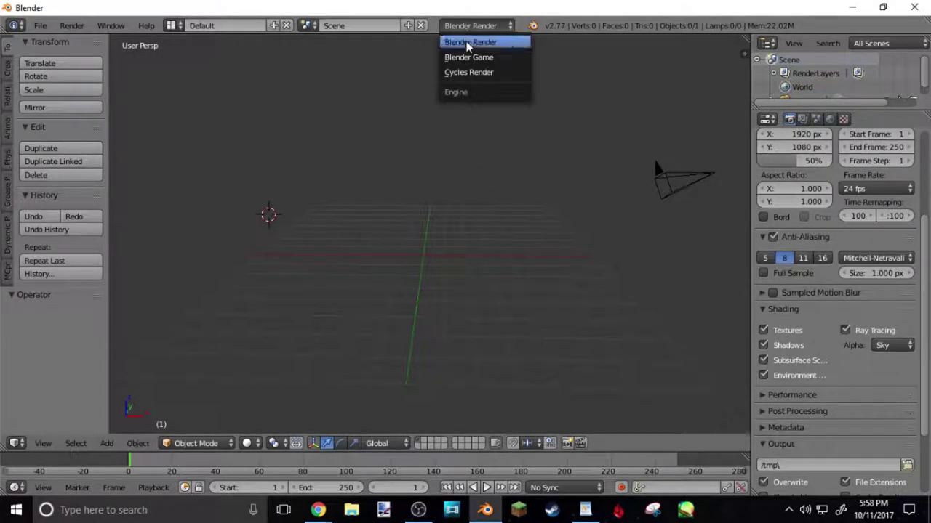
left_click(474, 73)
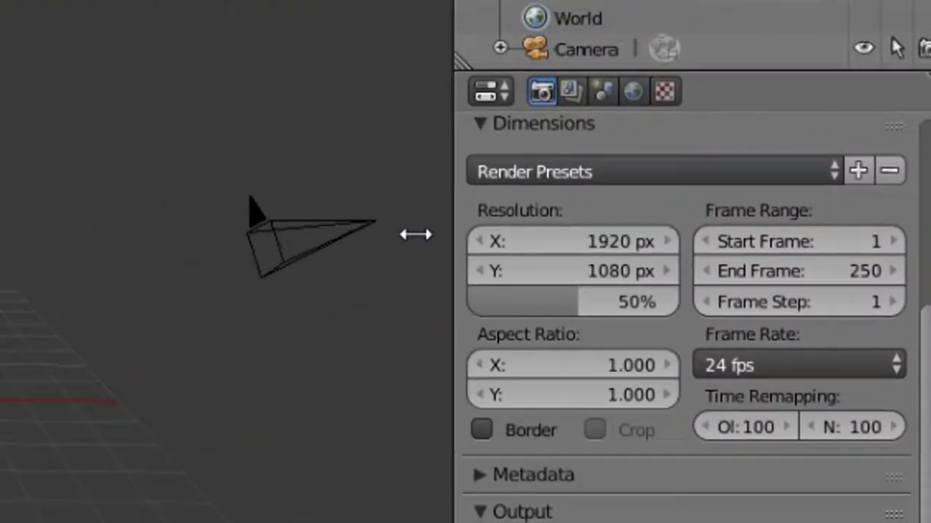
Step: Change the Dimensions frame rate to 60 fps and select Blender Render as the render engine
left_click_drag(415, 234, 354, 234)
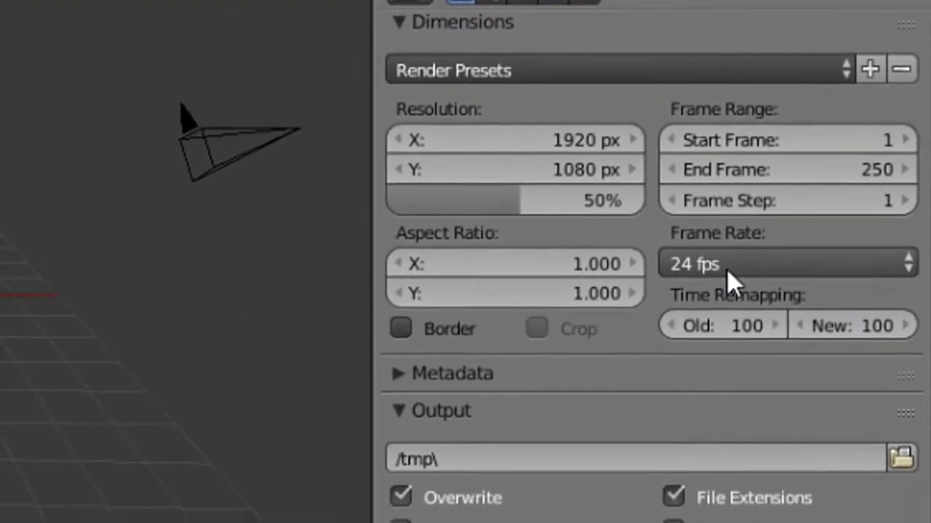
left_click(727, 267)
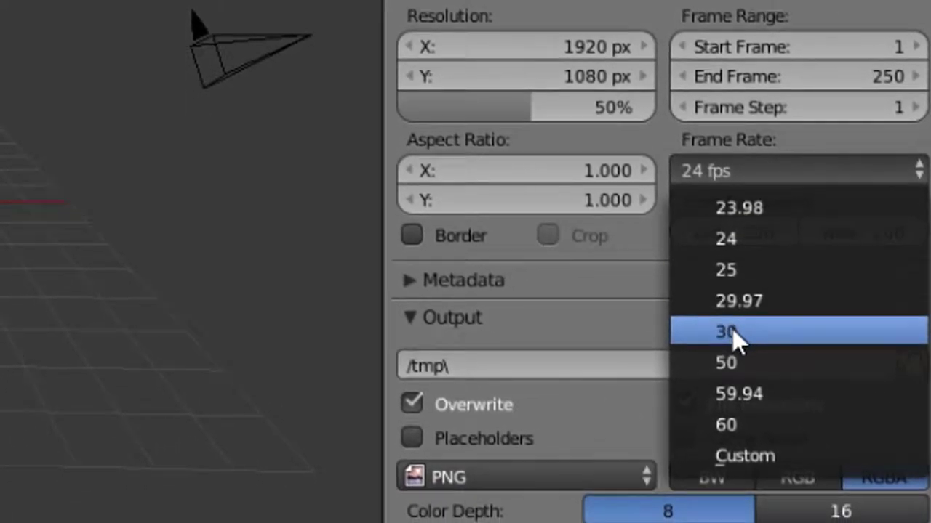
left_click(727, 331)
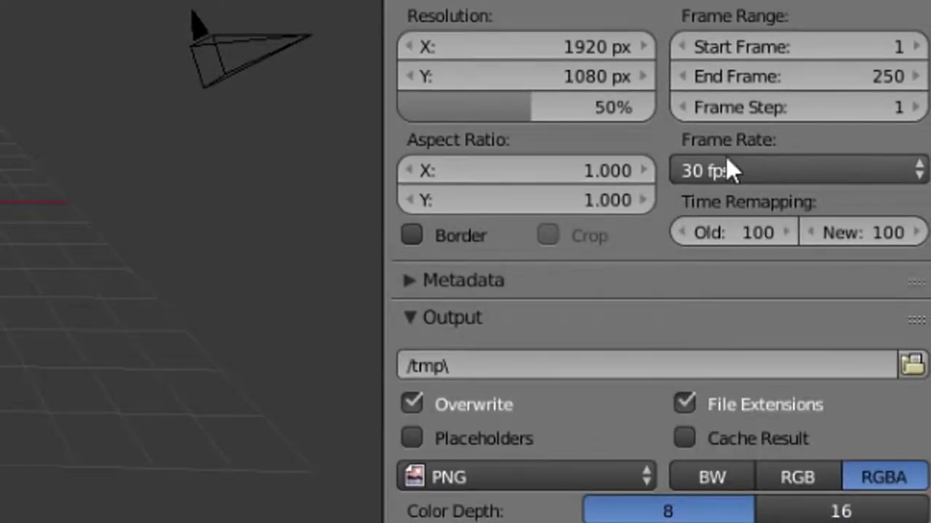
left_click(760, 170)
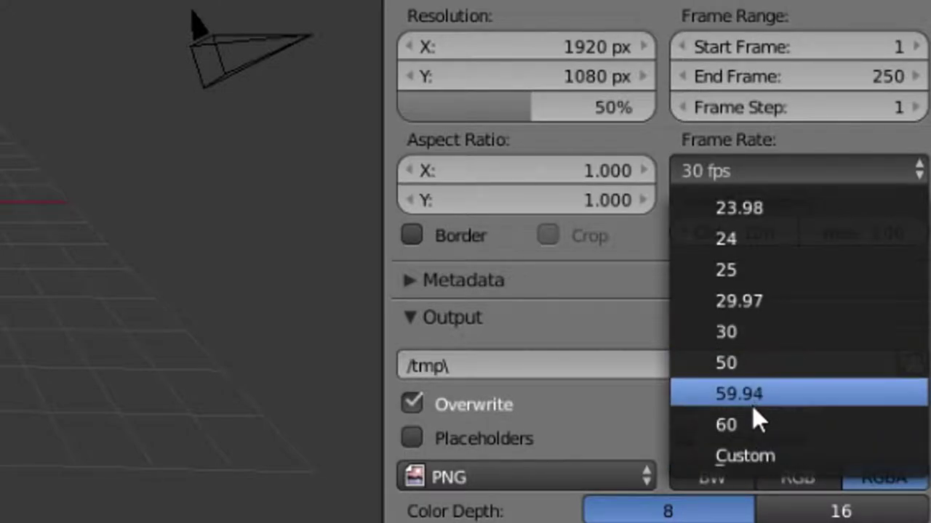
left_click(735, 414)
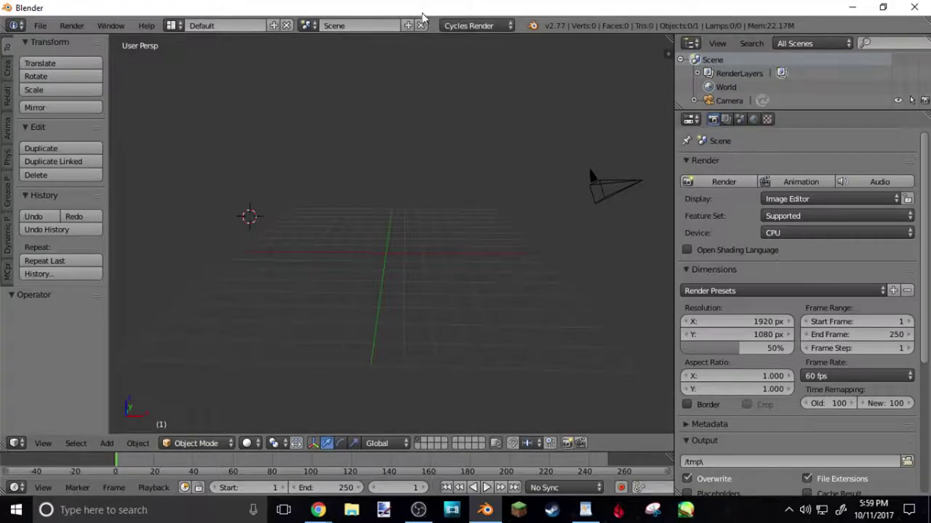
left_click(474, 24)
left_click(472, 42)
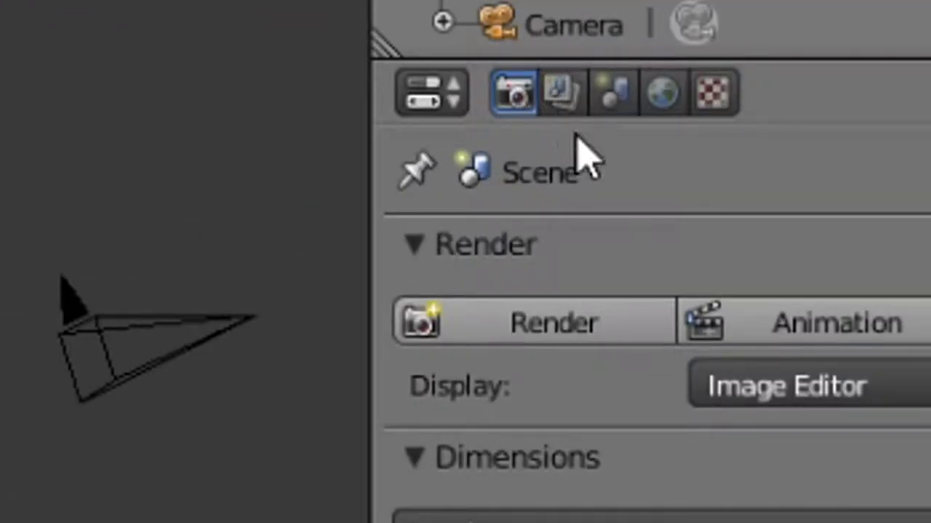
Step: Set the Shading alpha mode to Transparent
scroll(581, 156, "down", 5)
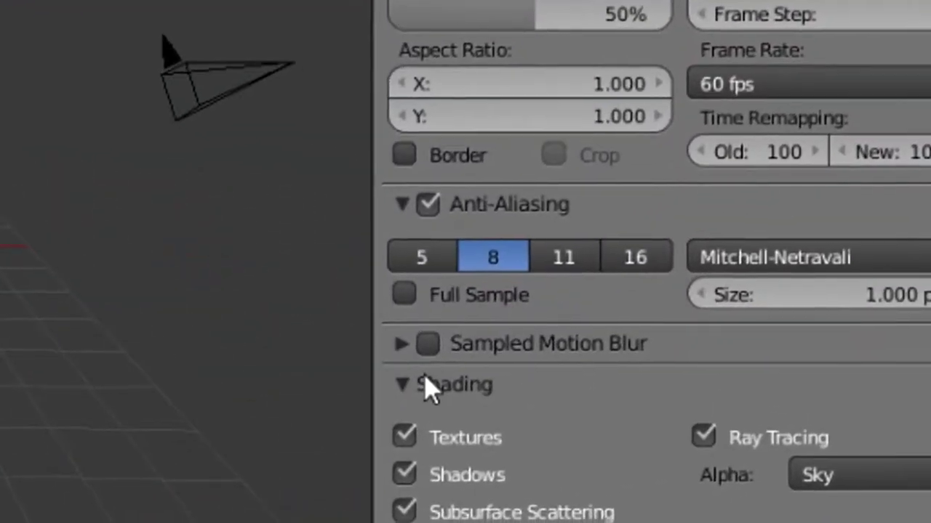
left_click(429, 387)
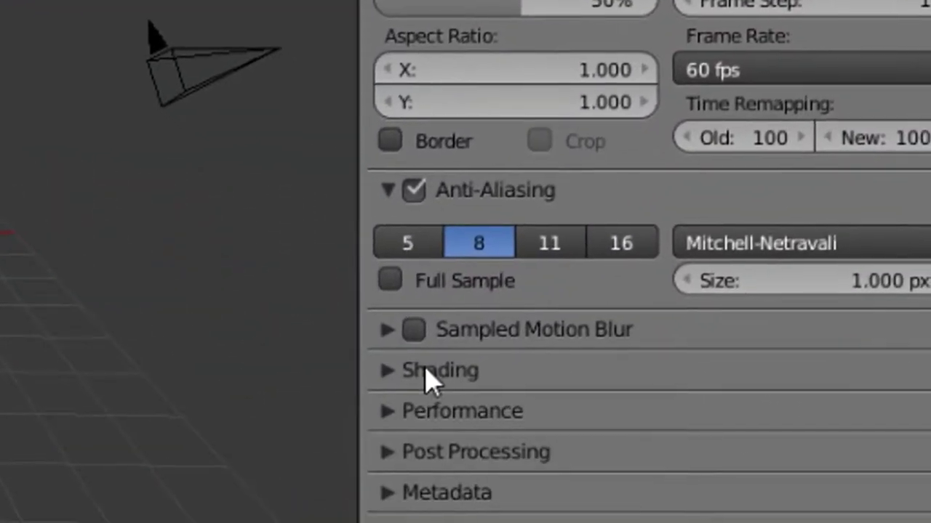
left_click(435, 388)
left_click(798, 429)
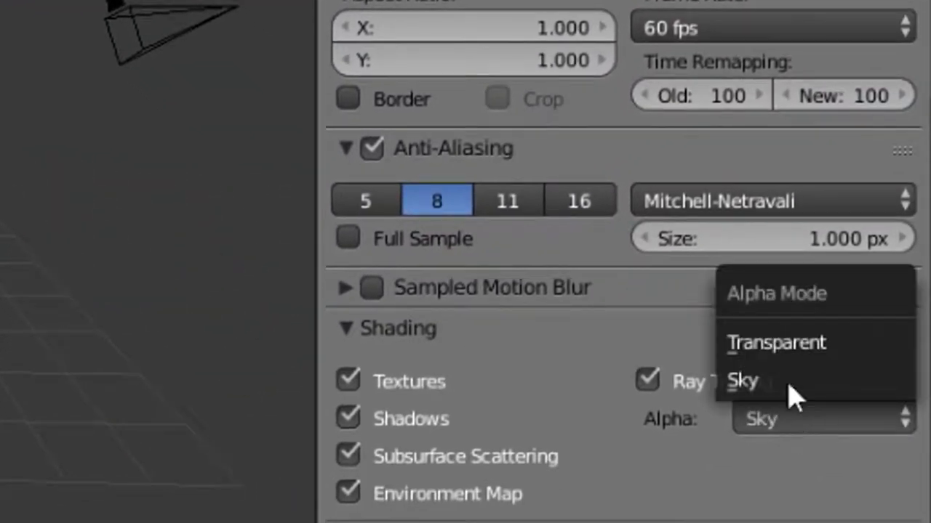
left_click(782, 348)
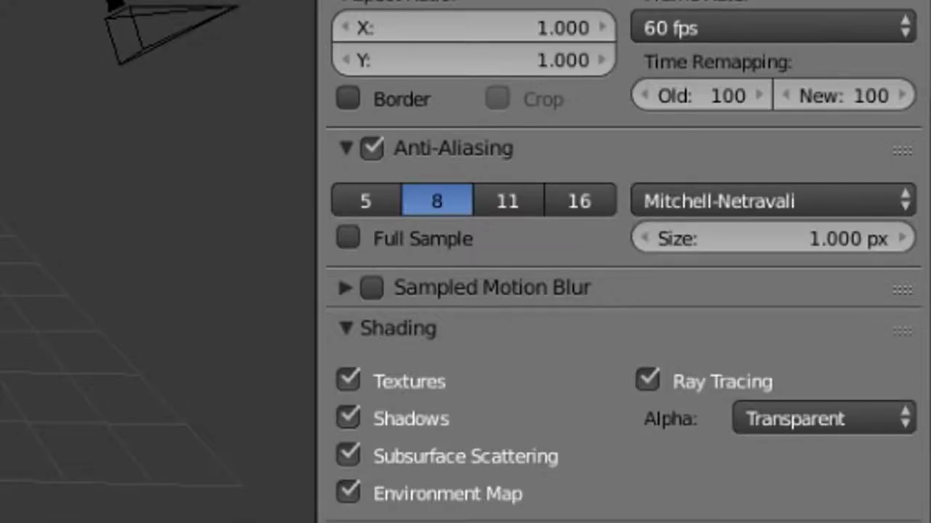
Step: Switch to the camera view, render a still image, then close the render result
left_click(43, 444)
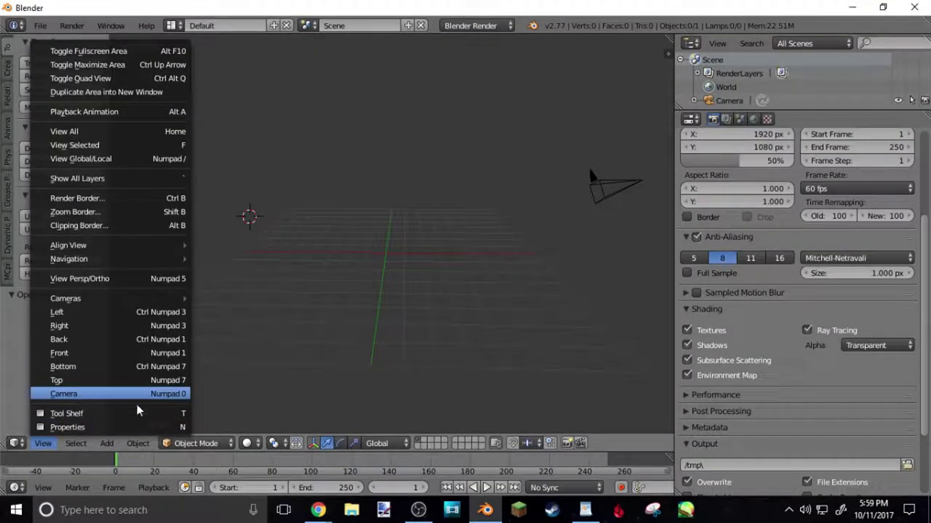
left_click(167, 395)
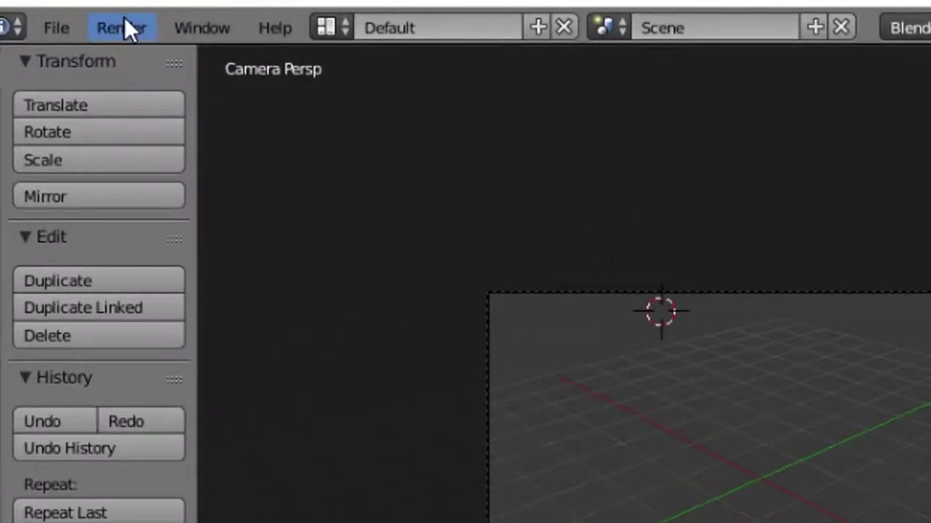
left_click(75, 26)
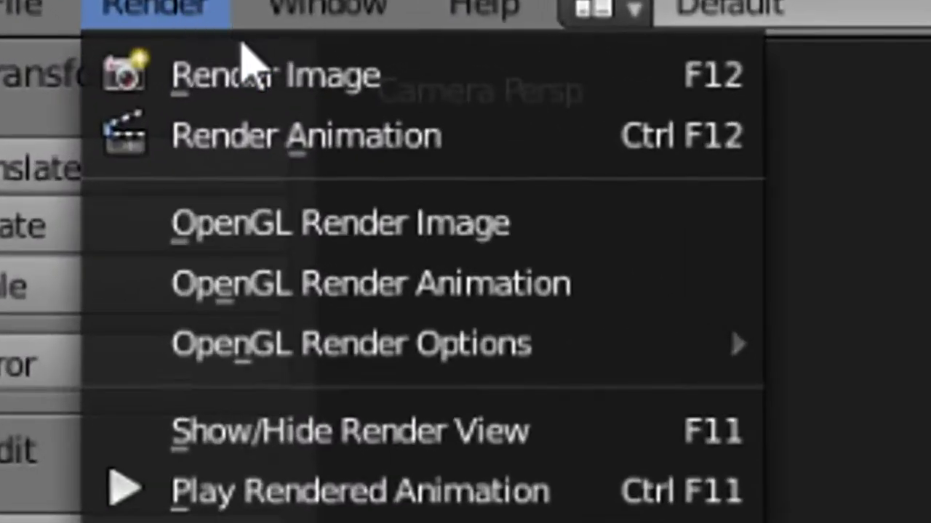
left_click(283, 94)
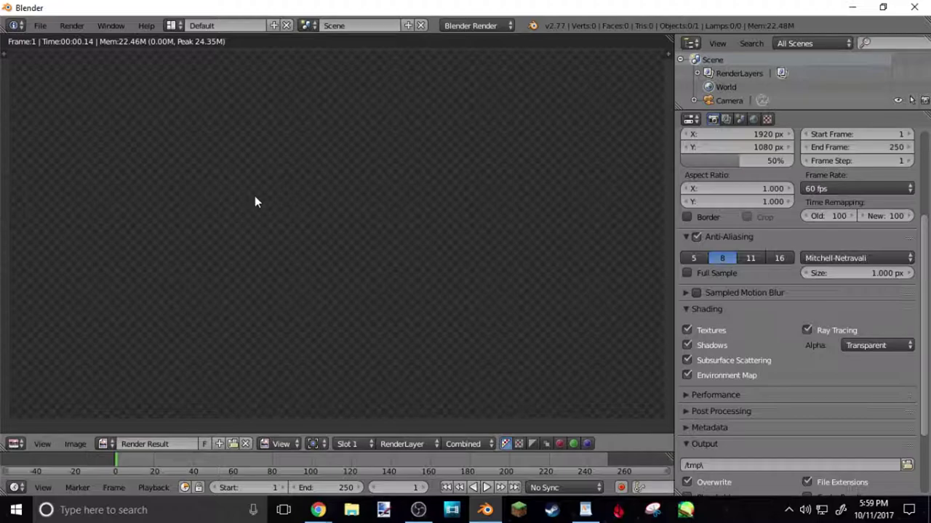
key("Escape")
Step: Switch the render engine to Cycles and enable Film Transparent
left_click(469, 26)
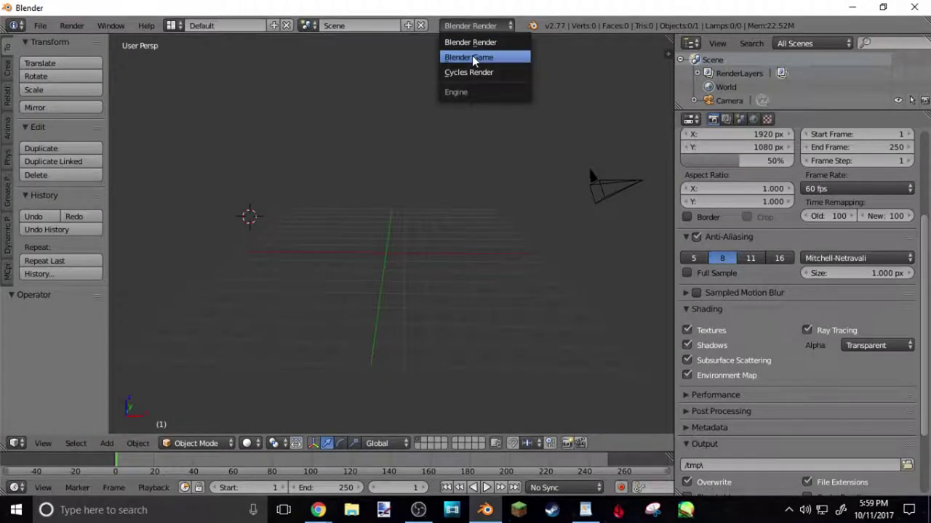
left_click(470, 68)
left_click(700, 340)
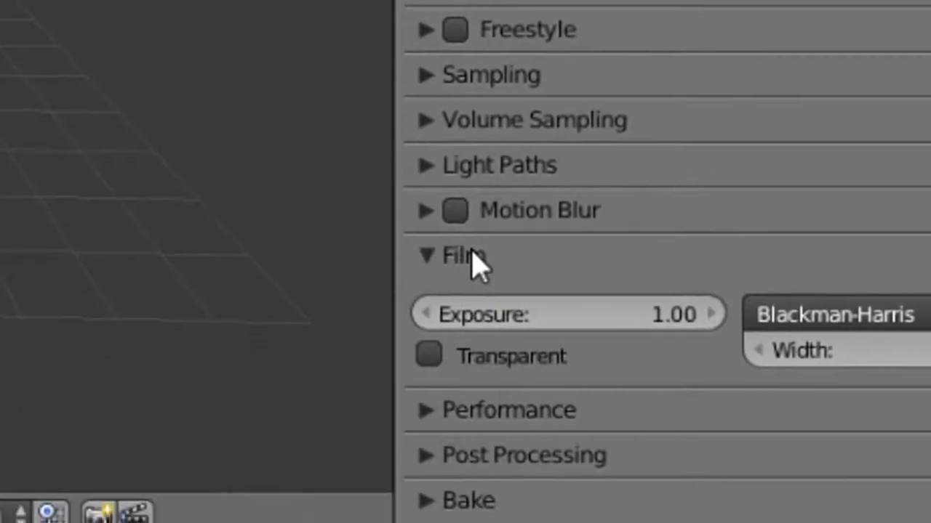
left_click(465, 435)
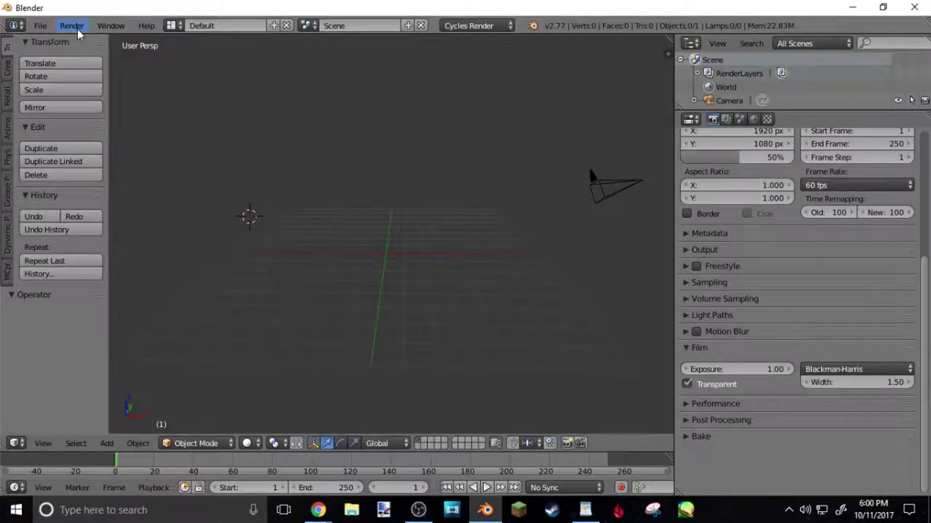
Step: Test-render a still image with Cycles, cancel it, then untick Film Transparent
left_click(77, 28)
left_click(102, 40)
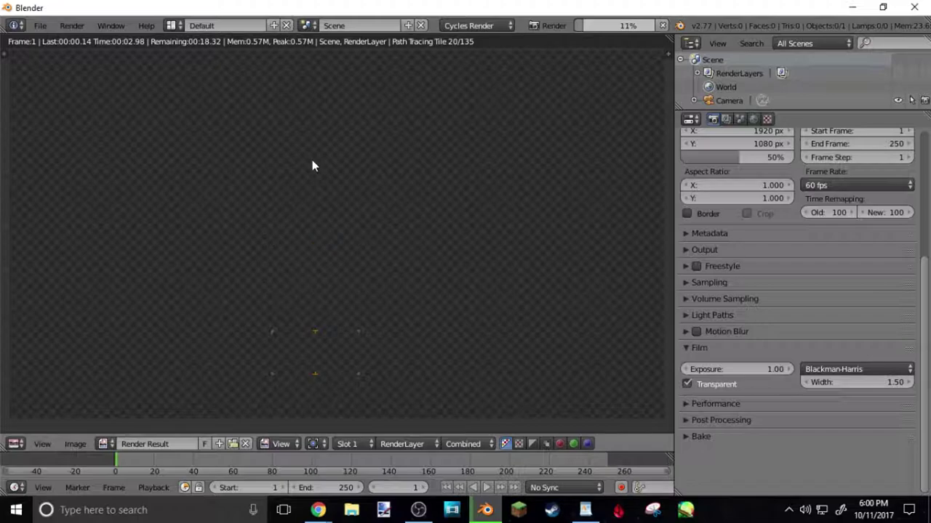
key("Escape")
key("Escape")
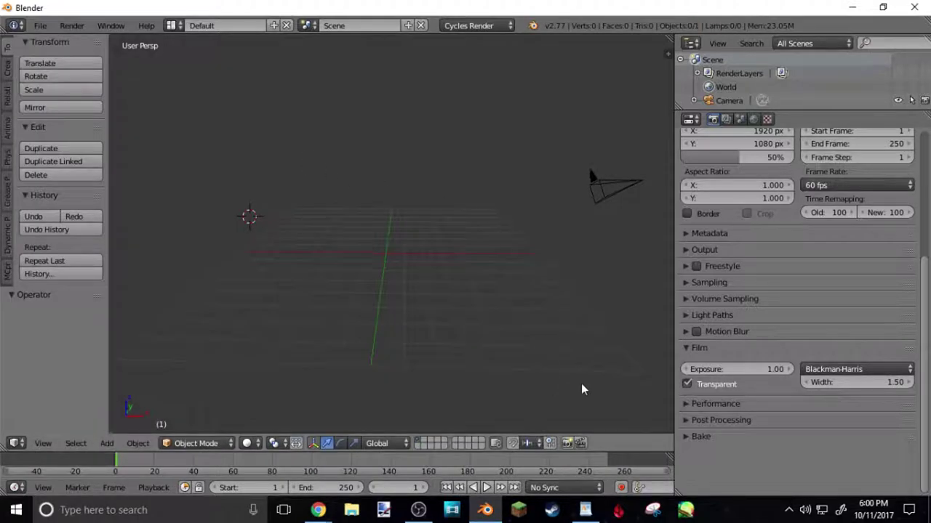
left_click(688, 384)
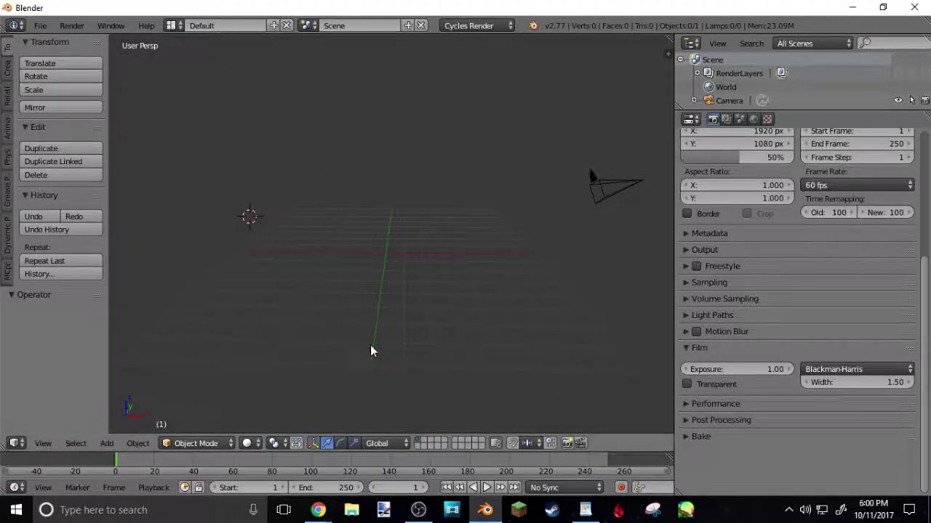